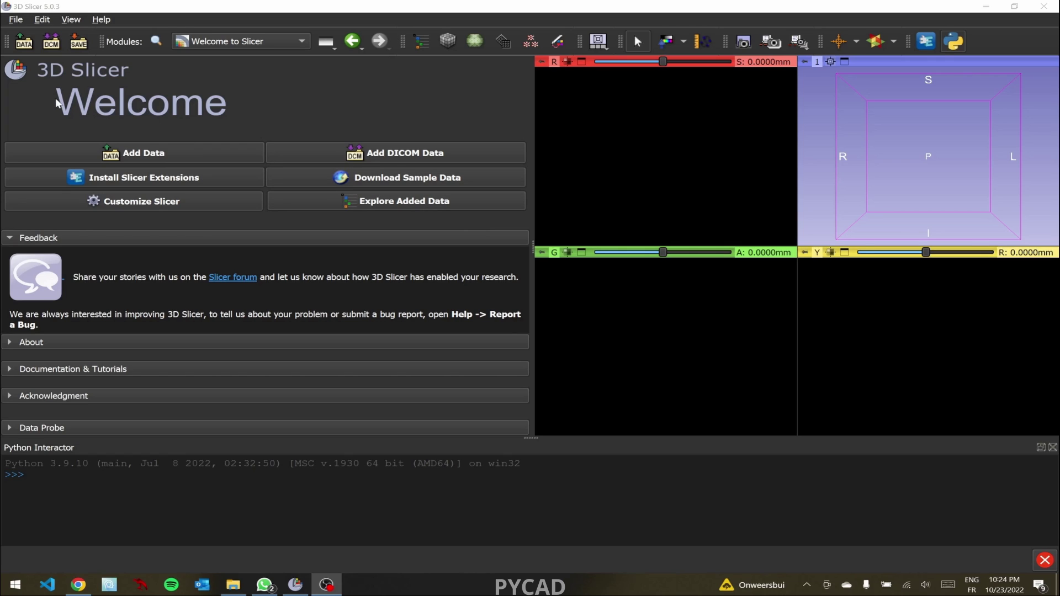
- Load the file volume-6.nii from the Visualization_software/volume-6.nii folder into the scene as a volume
{"action": "left_click", "coordinate": [26, 48]}
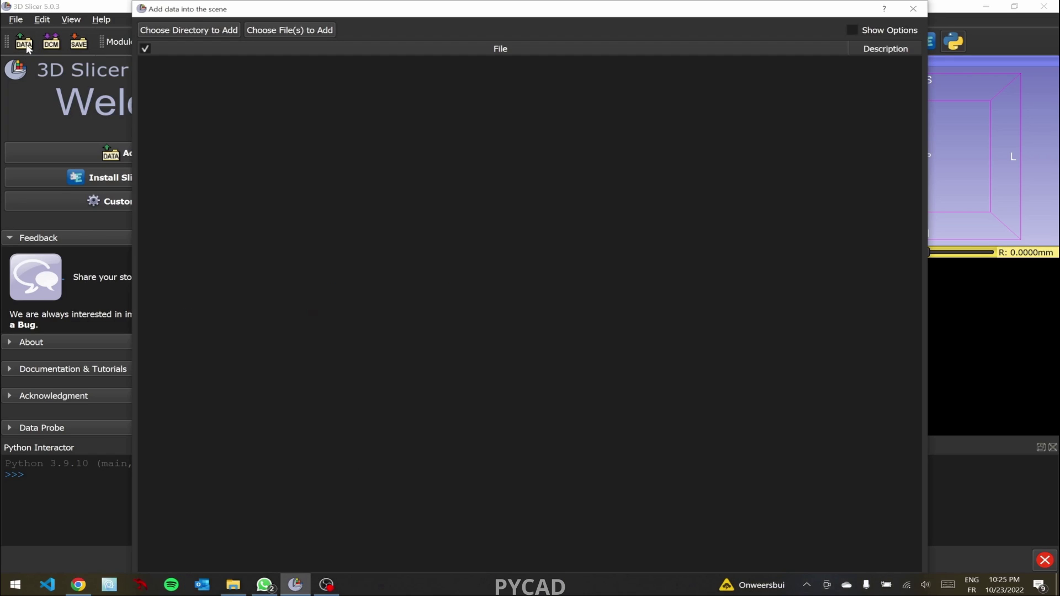
{"action": "left_click", "coordinate": [277, 33]}
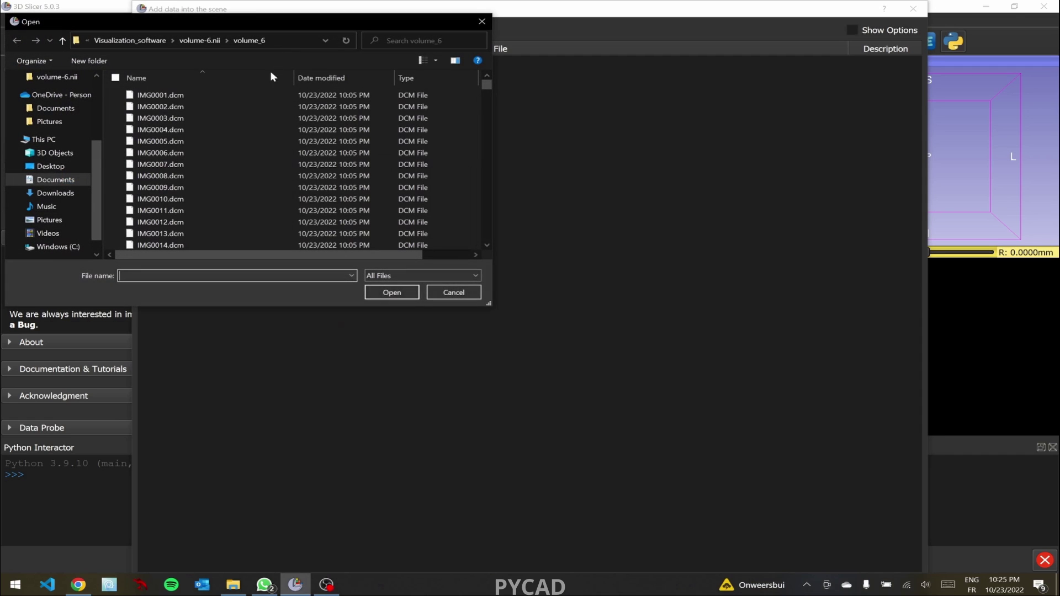
{"action": "left_click", "coordinate": [210, 42]}
{"action": "left_click", "coordinate": [173, 106]}
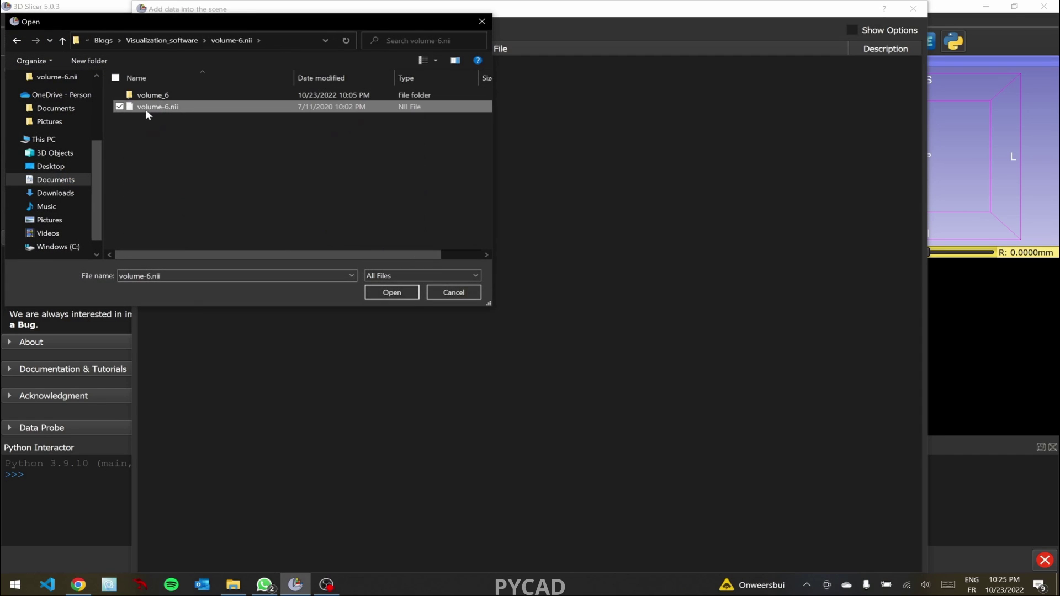
{"action": "left_click", "coordinate": [391, 292]}
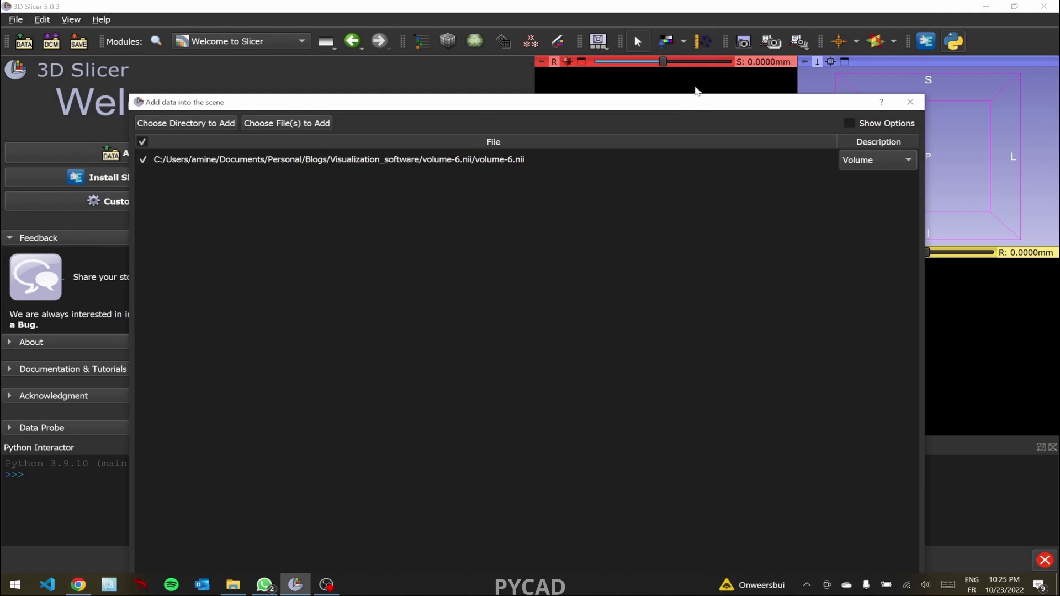
{"action": "left_click_drag", "start_coordinate": [694, 95], "coordinate": [705, 56]}
{"action": "left_click", "coordinate": [814, 436]}
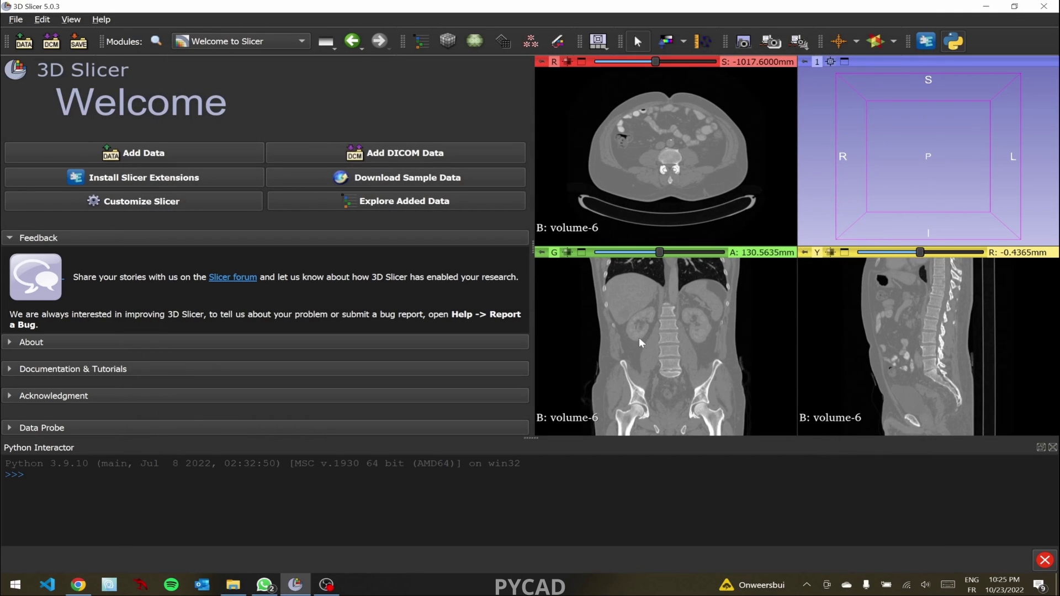
- Browse the axial and coronal slices of volume-6, and close the scene
{"action": "mouse_move", "coordinate": [654, 63]}
{"action": "left_mouse_down"}
{"action": "mouse_move", "coordinate": [633, 66]}
{"action": "mouse_move", "coordinate": [694, 65]}
{"action": "mouse_move", "coordinate": [658, 65]}
{"action": "left_mouse_up"}
{"action": "mouse_move", "coordinate": [660, 255]}
{"action": "left_mouse_down"}
{"action": "mouse_move", "coordinate": [678, 253]}
{"action": "mouse_move", "coordinate": [667, 254]}
{"action": "left_mouse_up"}
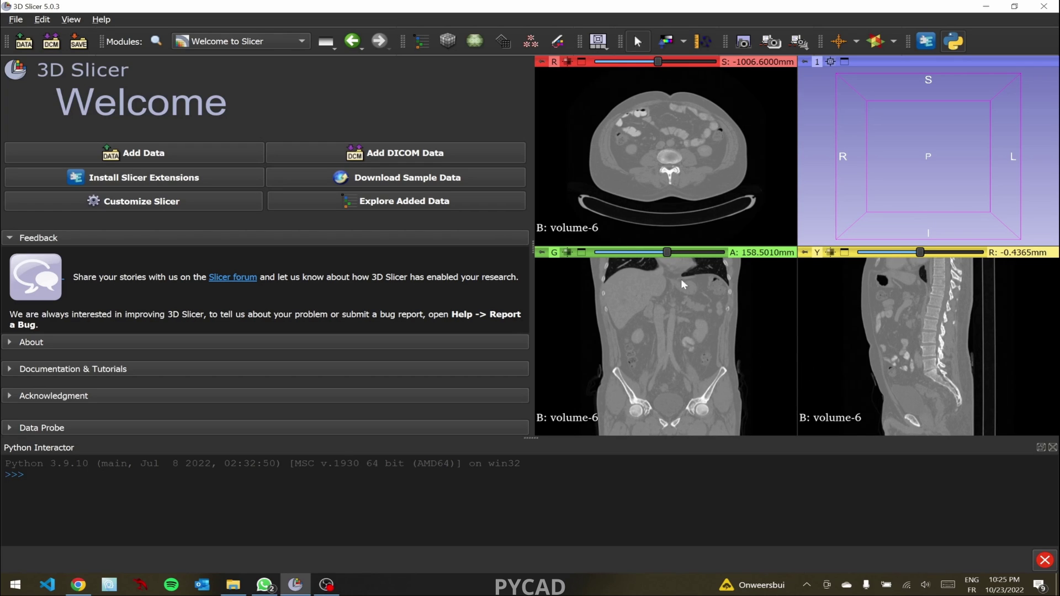
{"action": "mouse_move", "coordinate": [657, 62]}
{"action": "left_mouse_down"}
{"action": "mouse_move", "coordinate": [627, 64]}
{"action": "mouse_move", "coordinate": [659, 62]}
{"action": "left_mouse_up"}
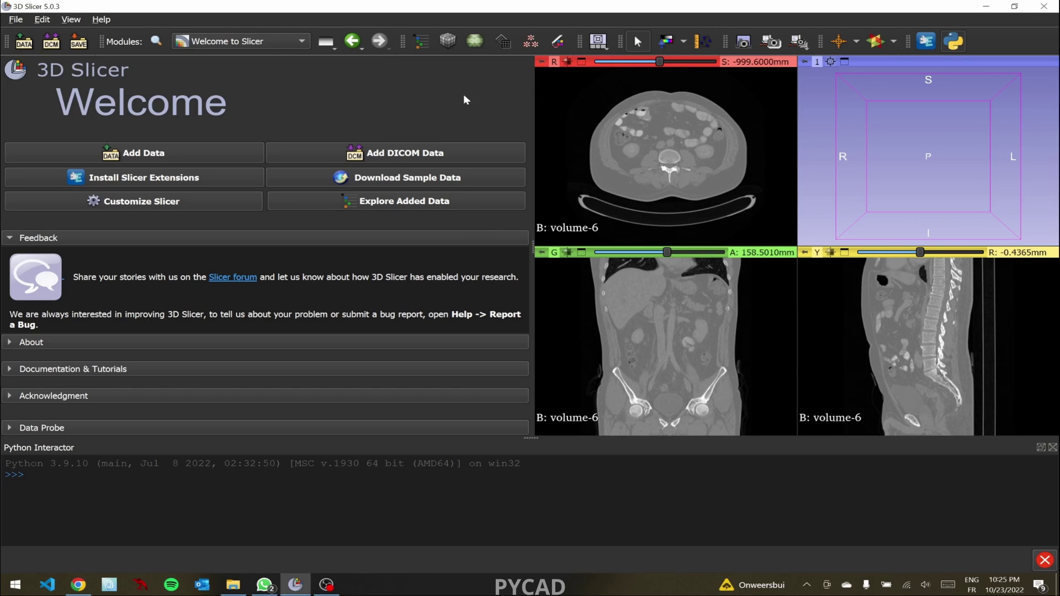
{"action": "left_click", "coordinate": [15, 20]}
{"action": "left_click", "coordinate": [46, 115]}
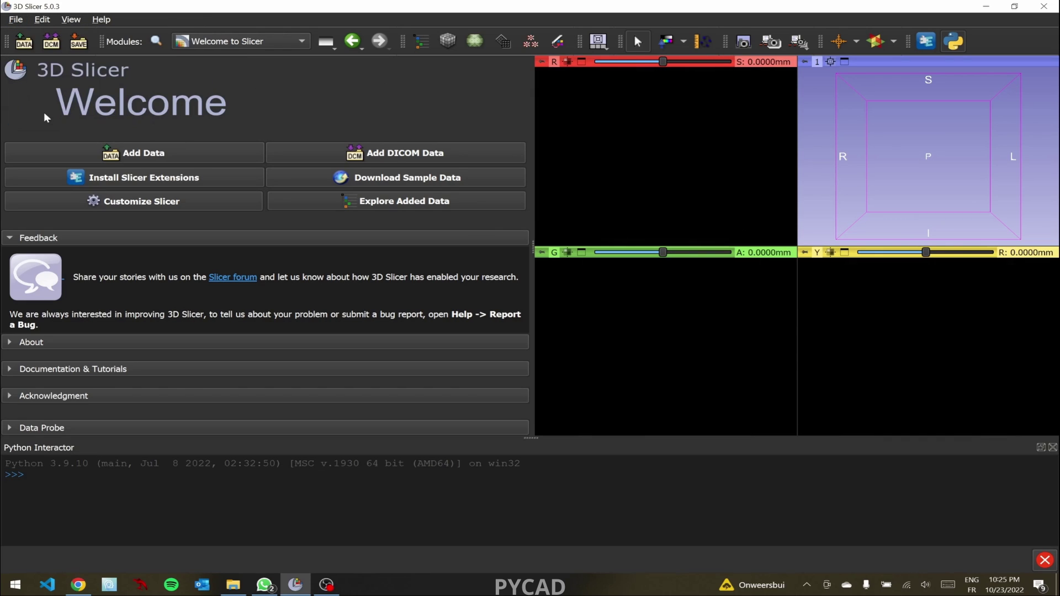
- Switch to File Explorer and drop volume-6.nii into the 3D Slicer scene, loading it as a volume
{"action": "left_click", "coordinate": [233, 585]}
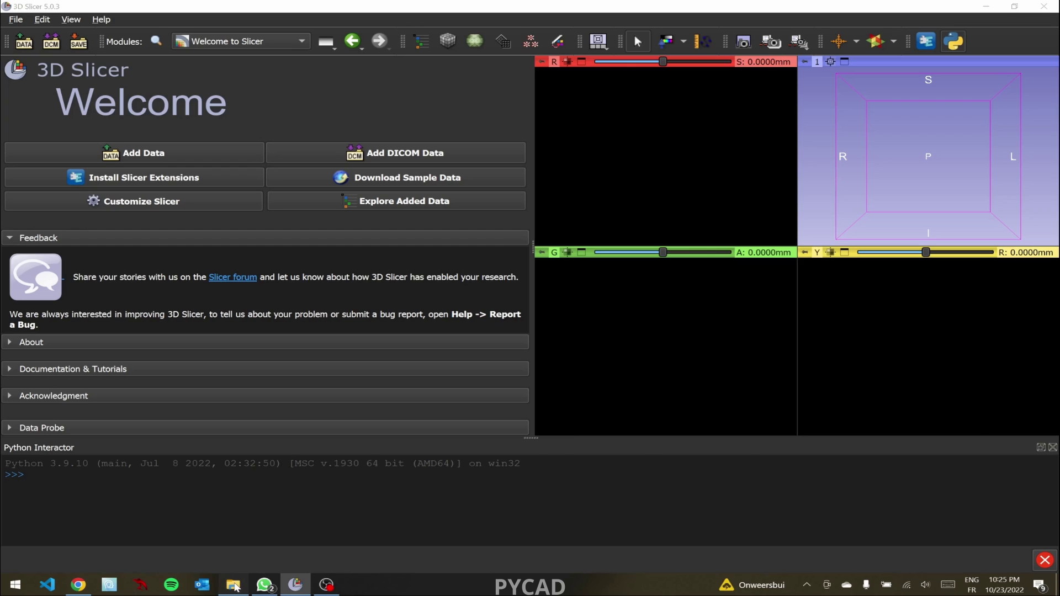
{"action": "left_click", "coordinate": [298, 345]}
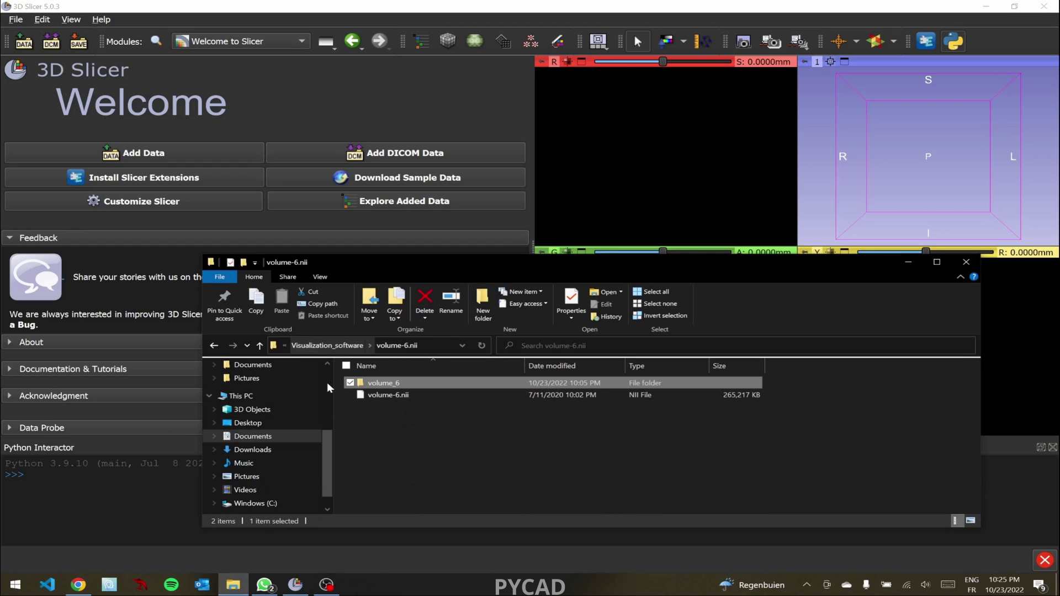
{"action": "left_click", "coordinate": [385, 395]}
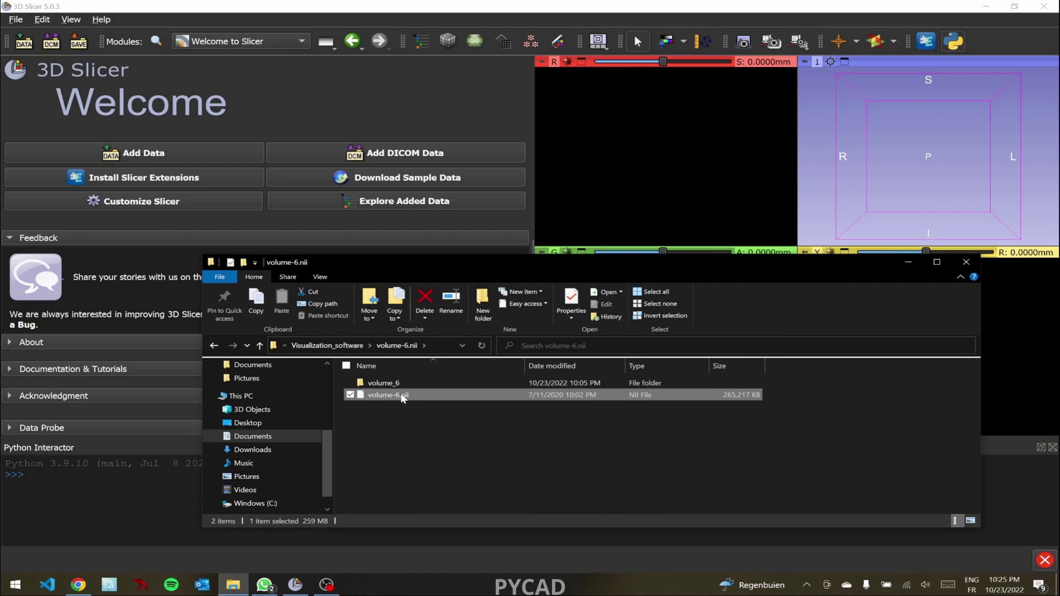
{"action": "left_click_drag", "start_coordinate": [402, 397], "coordinate": [677, 177]}
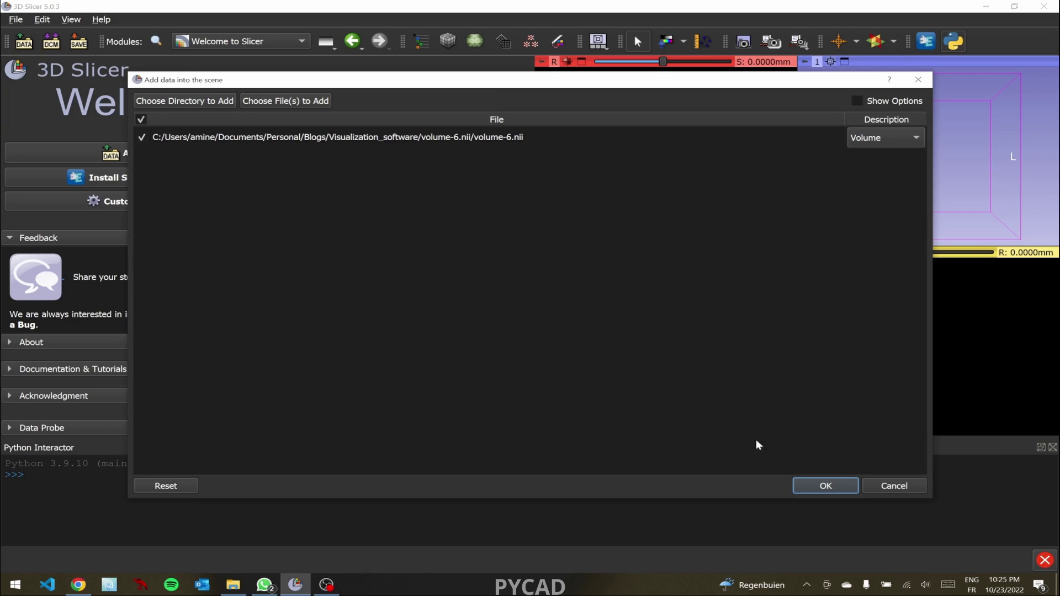
{"action": "left_click", "coordinate": [802, 490]}
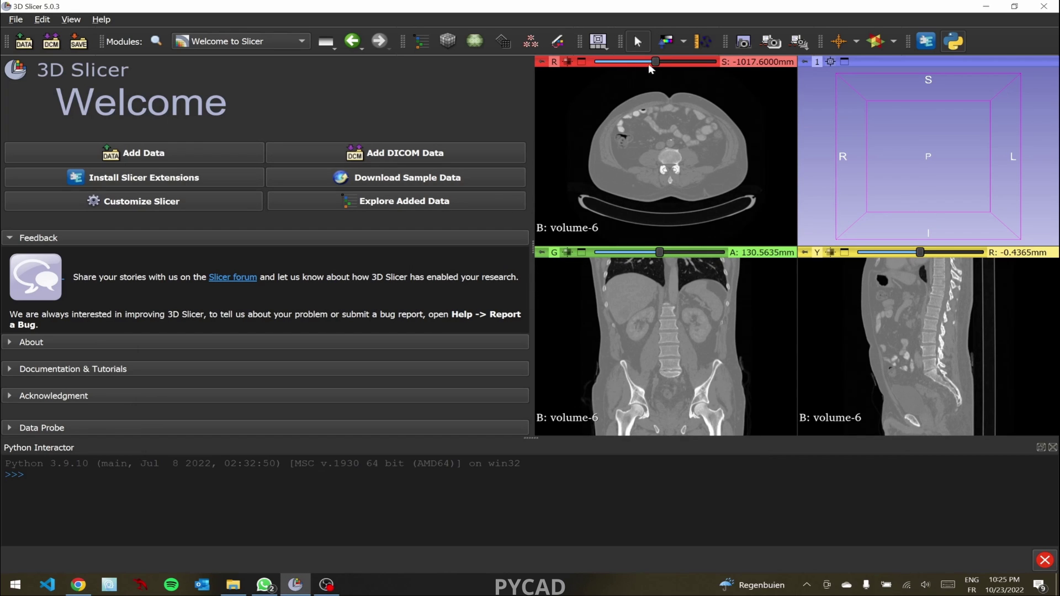
- Look through the axial slices of the reloaded volume-6, and close the scene
{"action": "scroll", "coordinate": [648, 64], "scroll_direction": "down", "scroll_amount": 10}
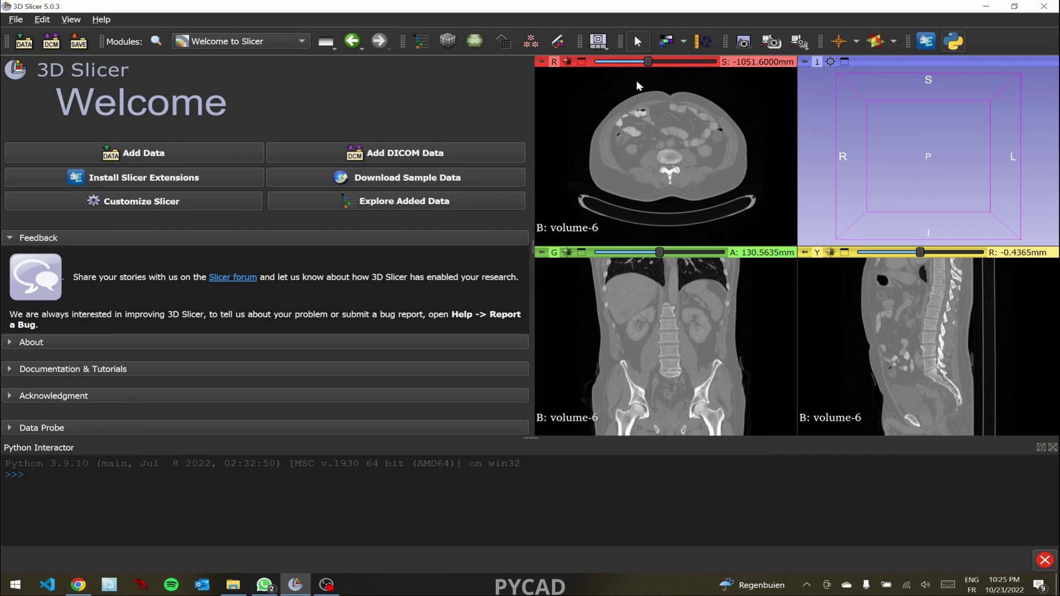
{"action": "scroll", "coordinate": [657, 87], "scroll_direction": "up", "scroll_amount": 10}
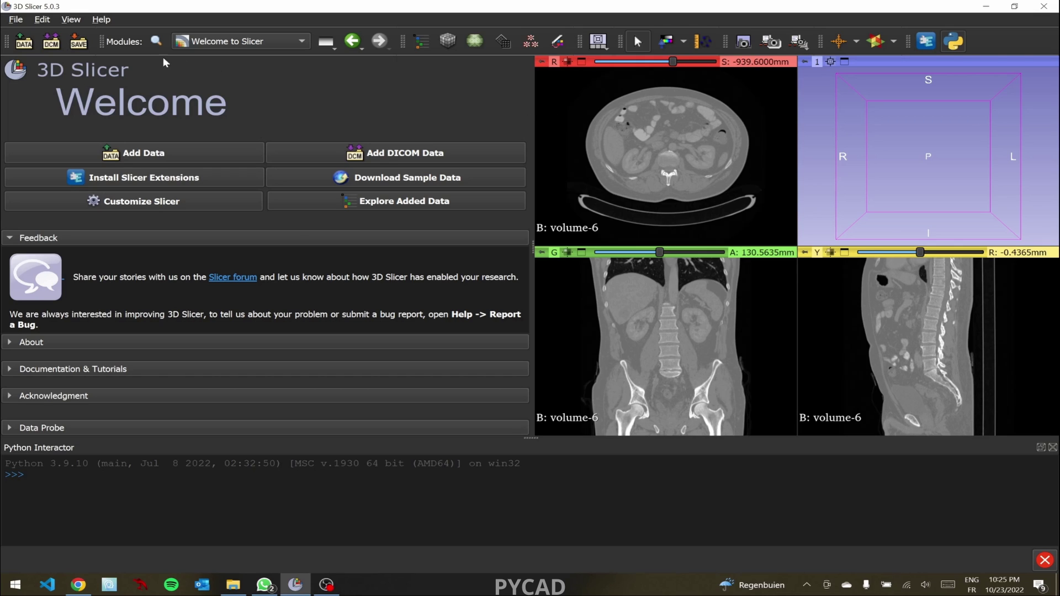
{"action": "left_click", "coordinate": [15, 21]}
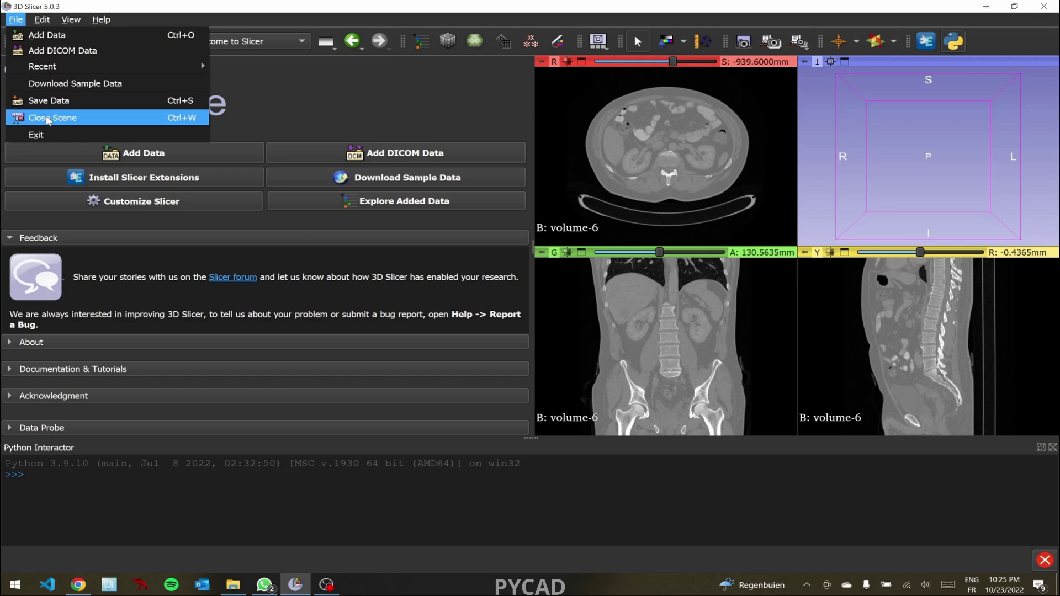
{"action": "left_click", "coordinate": [44, 116]}
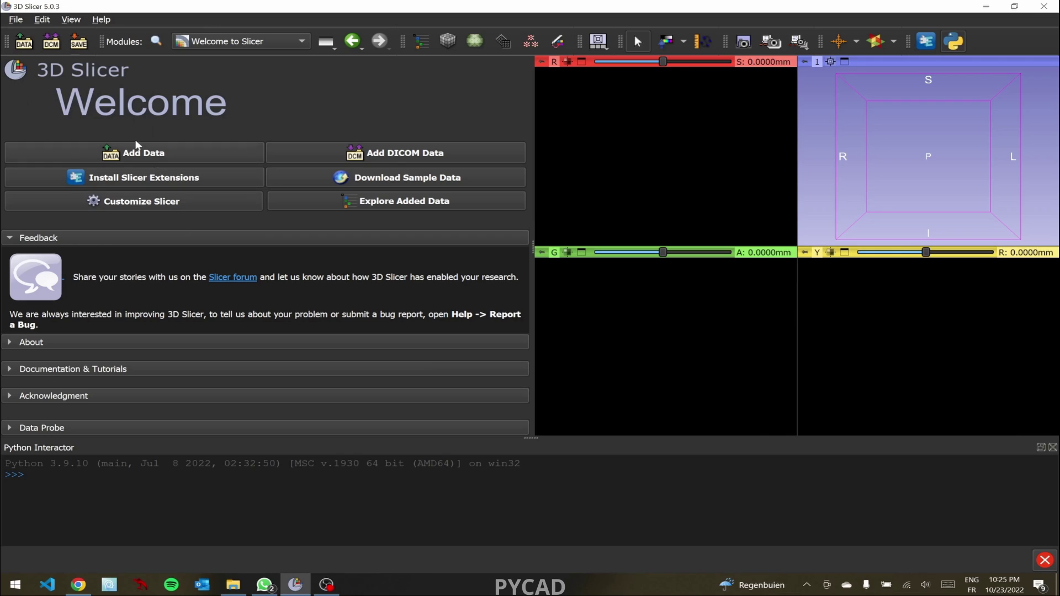
- Choose the volume_6 directory of DICOM files as the data to add to the scene
{"action": "left_click", "coordinate": [22, 44]}
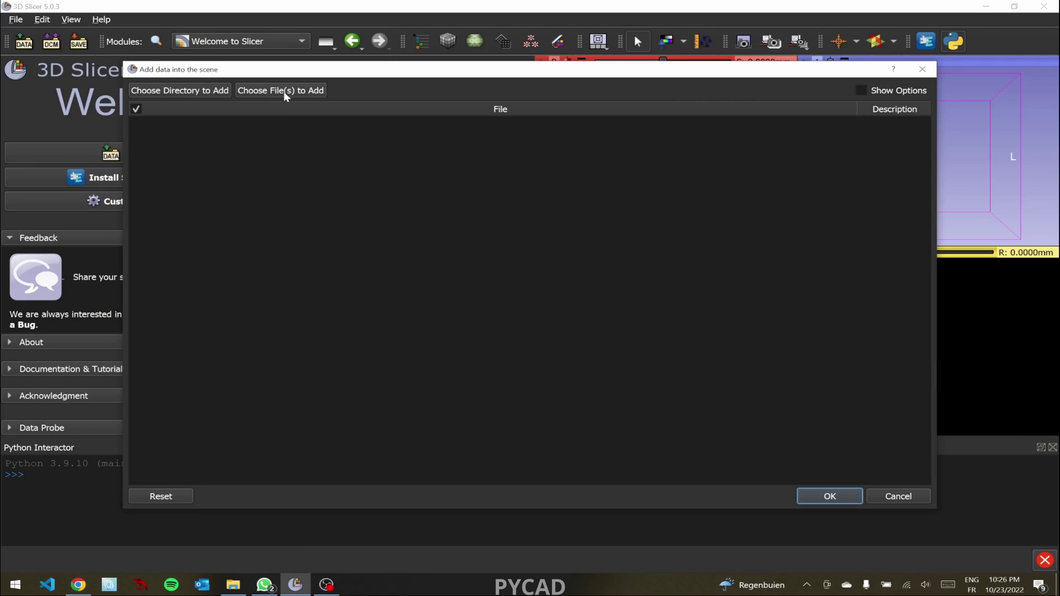
{"action": "left_click", "coordinate": [164, 91]}
{"action": "left_click", "coordinate": [149, 98]}
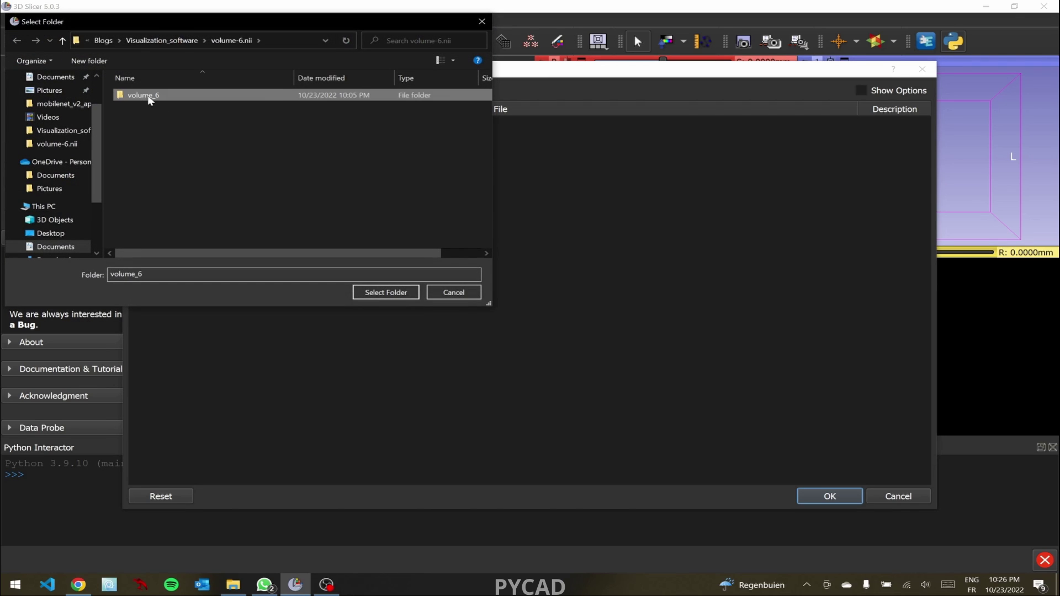
{"action": "double_click", "coordinate": [148, 98]}
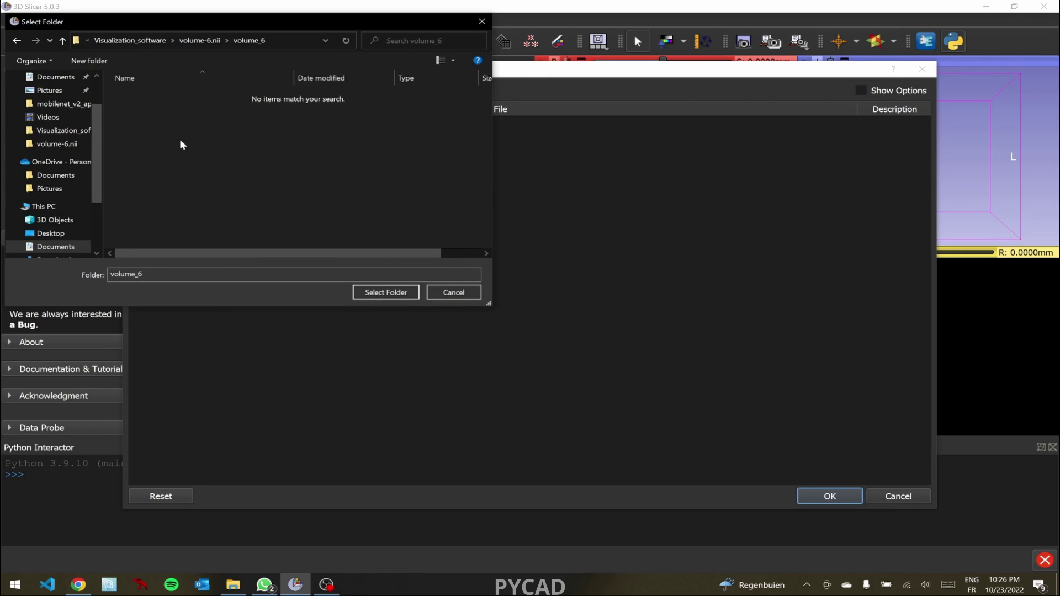
{"action": "left_click", "coordinate": [385, 292]}
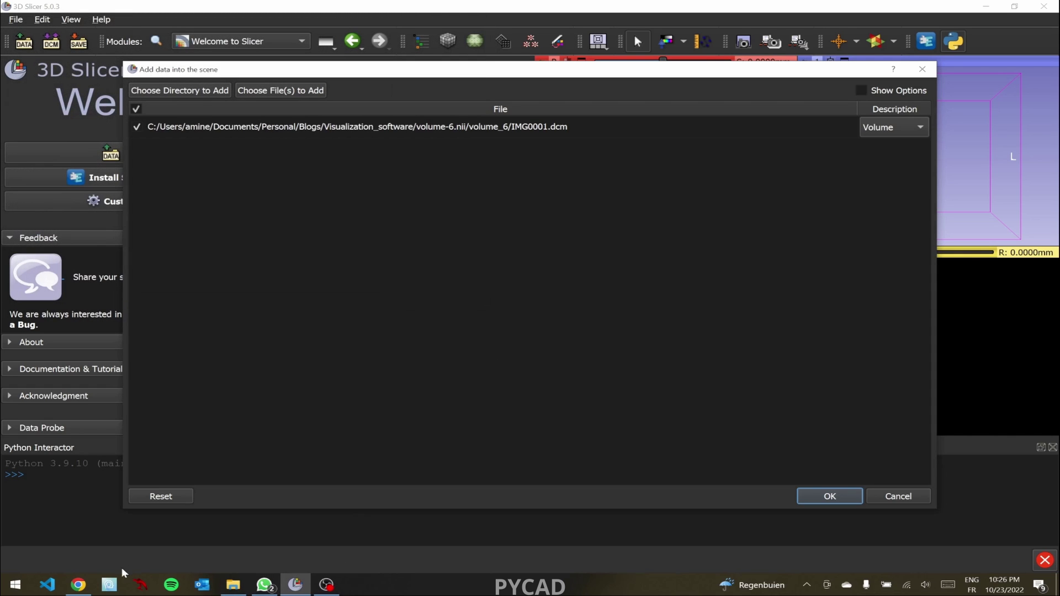
- Switch to File Explorer, inspect the DICOM files in the volume_6 folder, and minimize its window
{"action": "left_click", "coordinate": [233, 585]}
{"action": "double_click", "coordinate": [383, 382]}
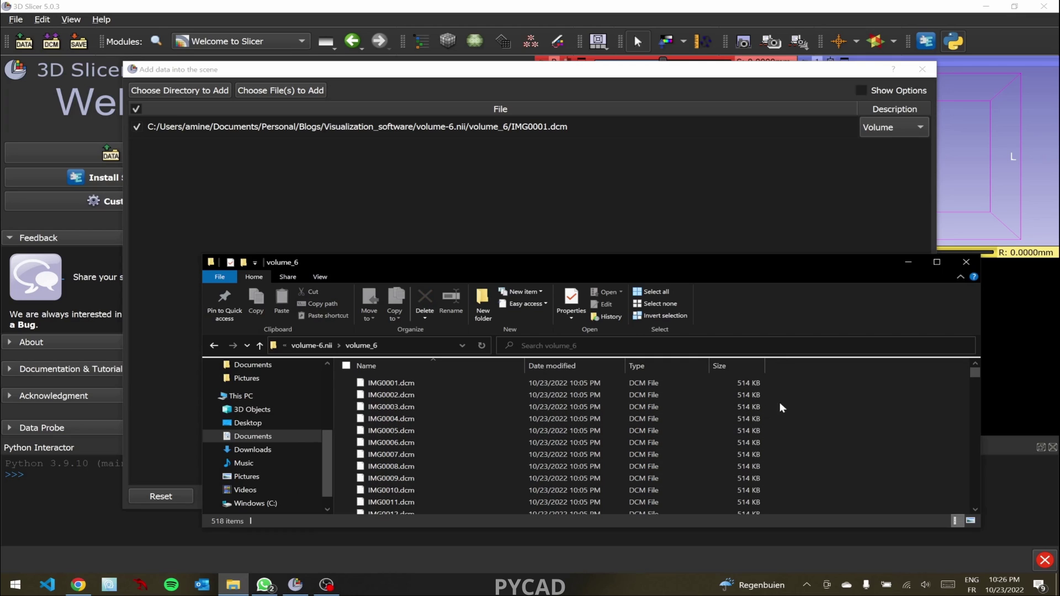
{"action": "left_click", "coordinate": [907, 263]}
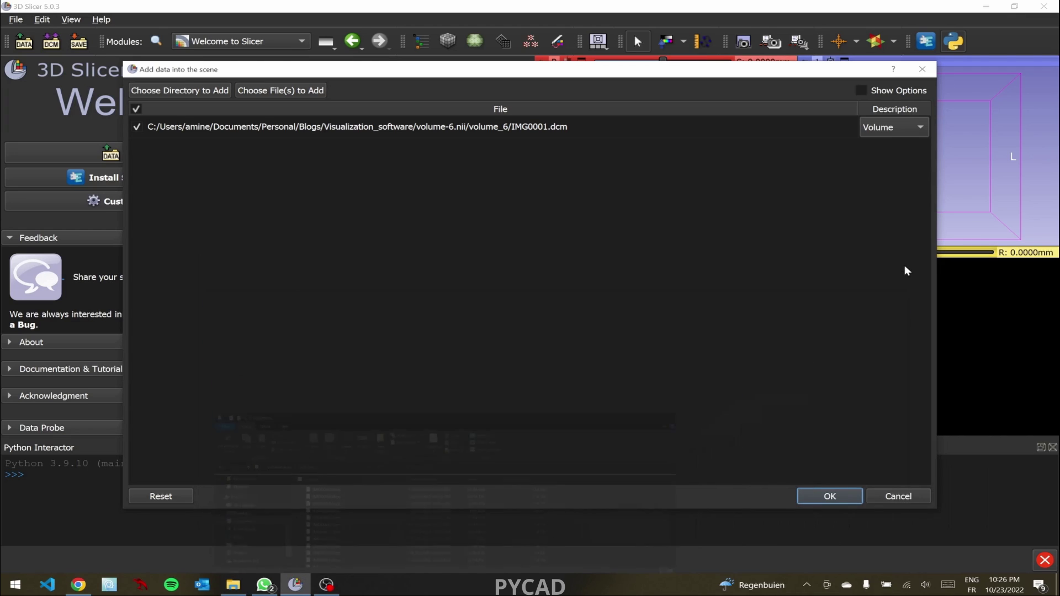
- Load the listed IMG0001.dcm series as a volume and move the axial view to the slice at -1688.6 mm
{"action": "left_click", "coordinate": [820, 495]}
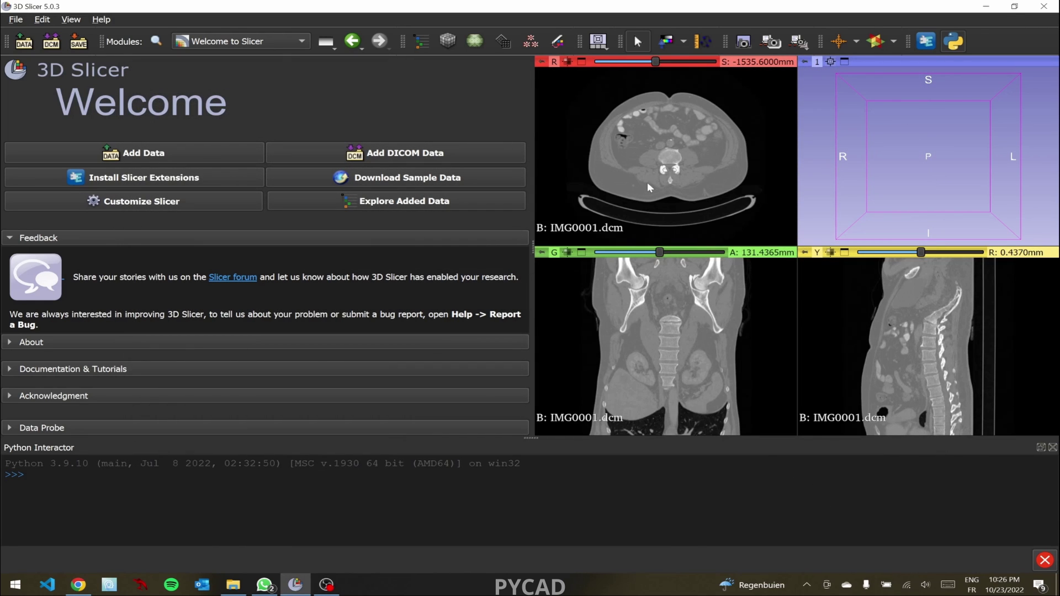
{"action": "left_click_drag", "start_coordinate": [650, 63], "coordinate": [622, 83]}
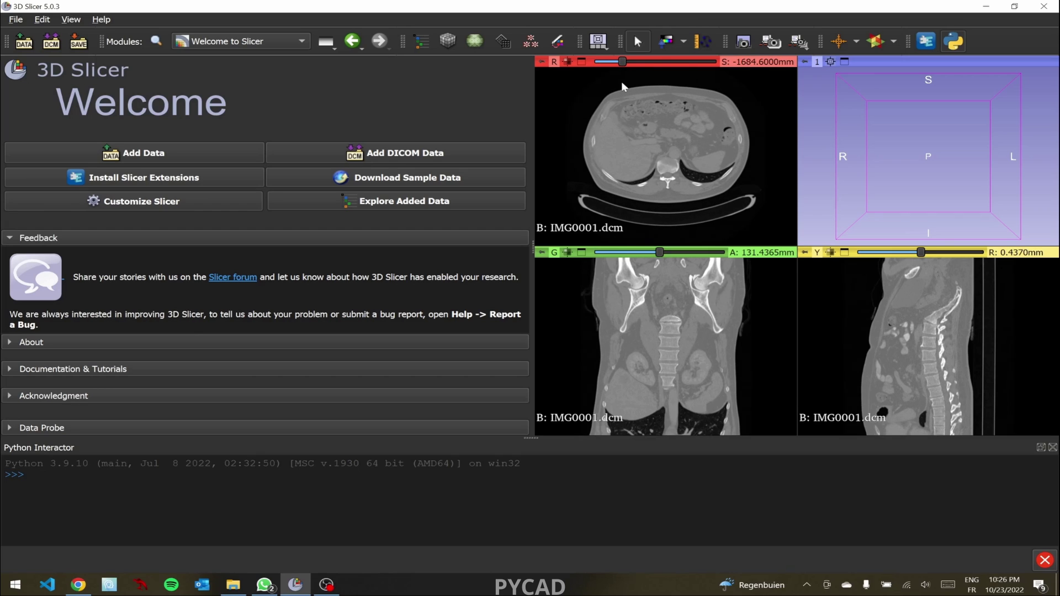
{"action": "left_click_drag", "start_coordinate": [624, 68], "coordinate": [623, 66]}
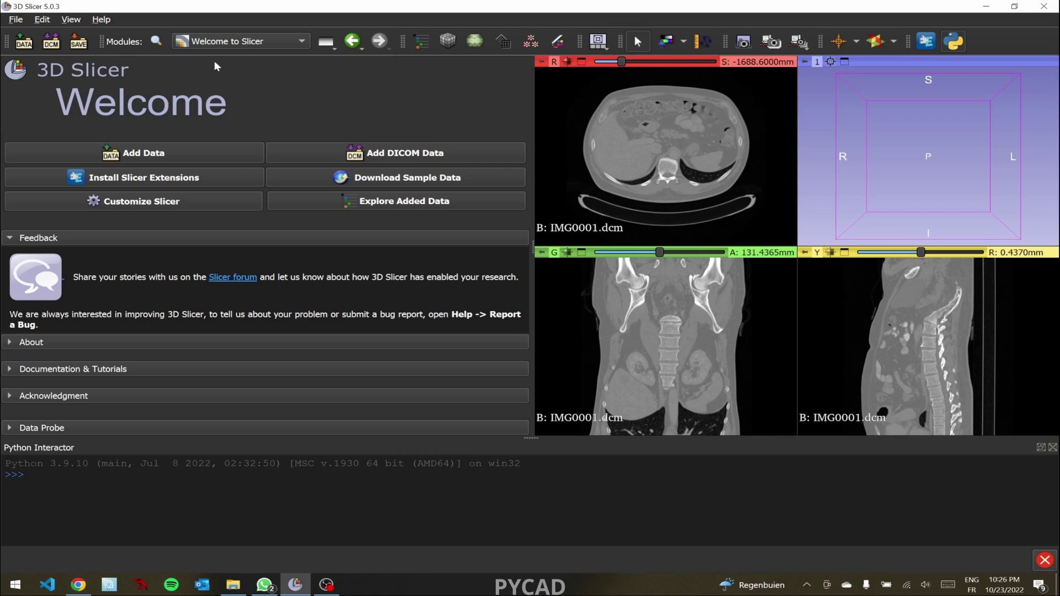
- Create a new segmentation in the Segmentations module and add one segment to it
{"action": "left_click", "coordinate": [249, 42]}
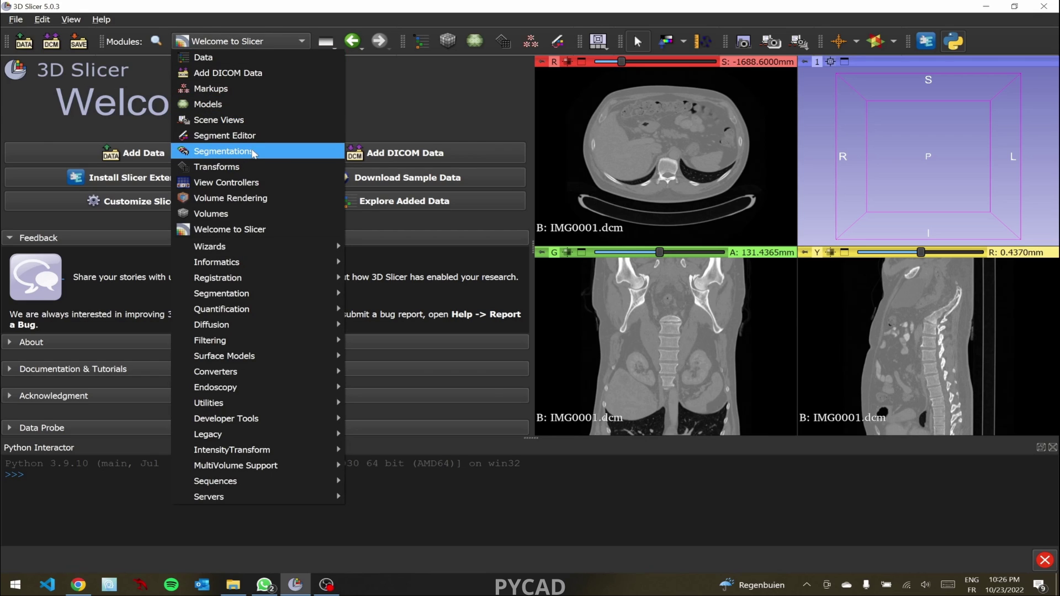
{"action": "left_click", "coordinate": [252, 151]}
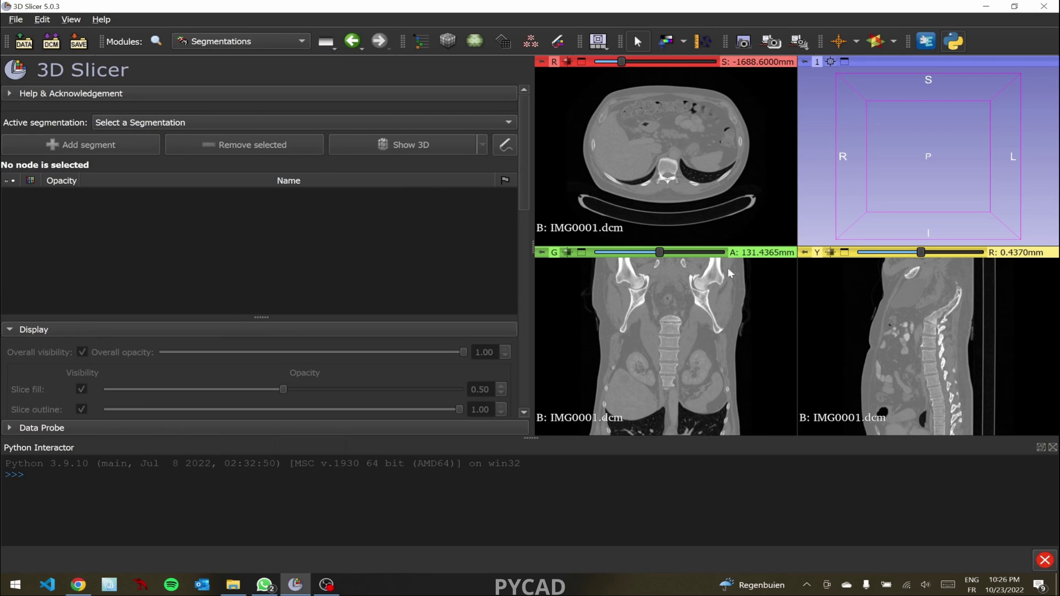
{"action": "left_click", "coordinate": [189, 126]}
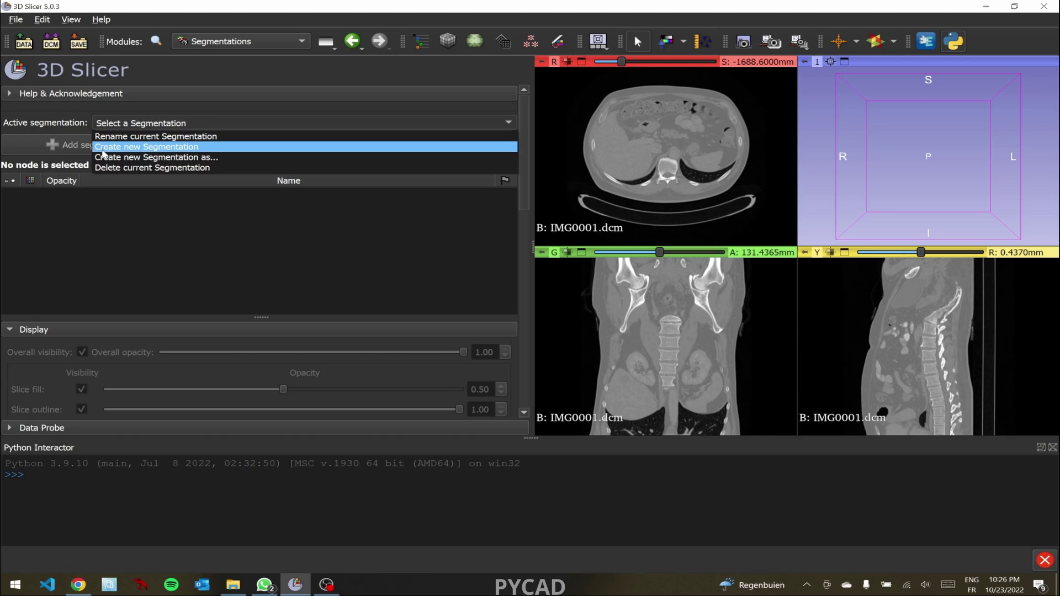
{"action": "left_click", "coordinate": [145, 148]}
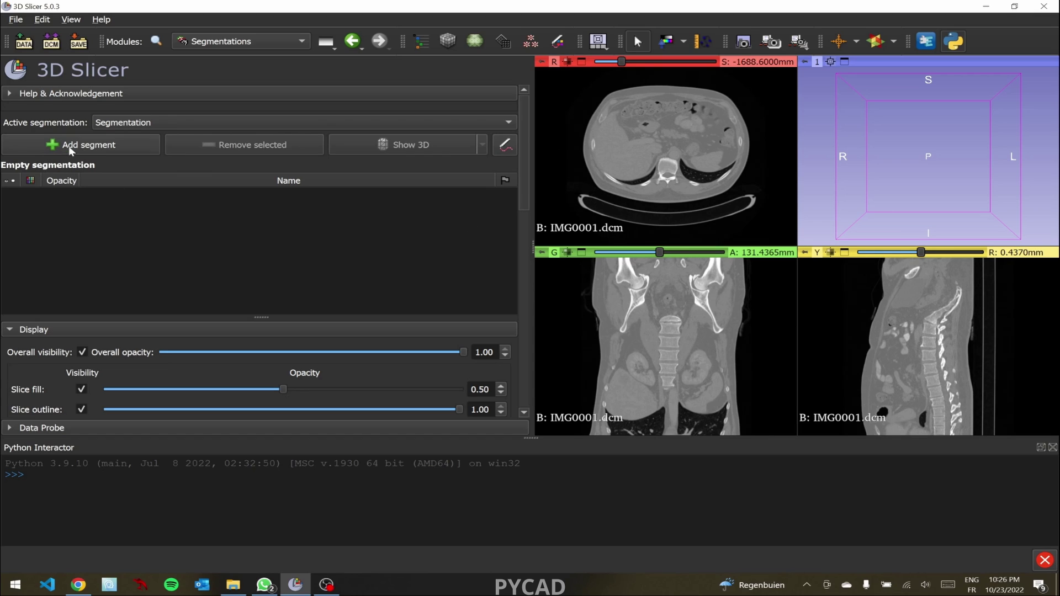
{"action": "left_click", "coordinate": [117, 147]}
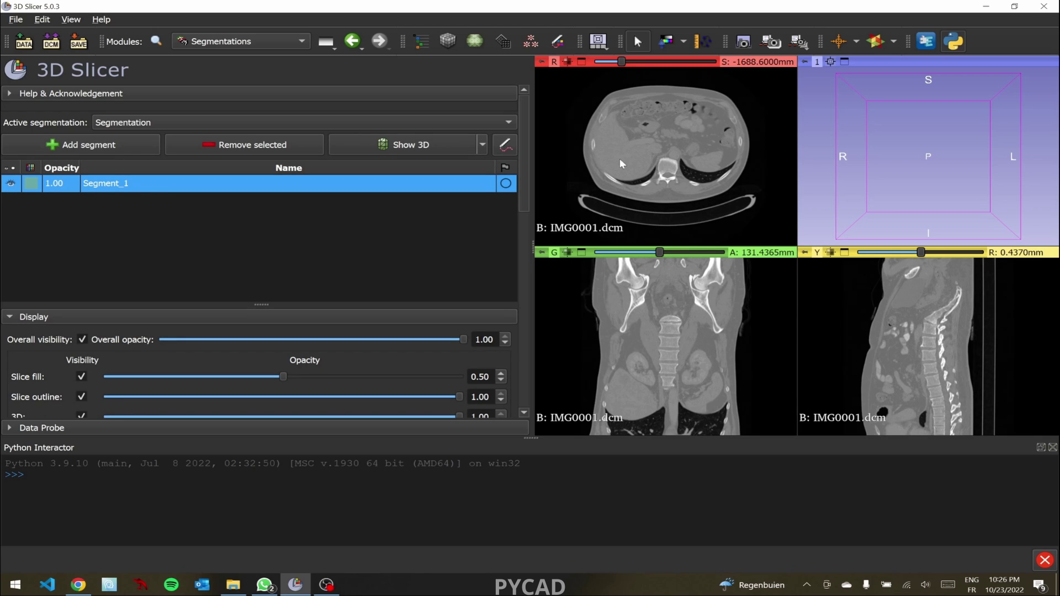
- Paint the liver region on the axial slice into Segment_1 in the Segment Editor, using a 2% brush diameter
{"action": "left_click", "coordinate": [505, 145]}
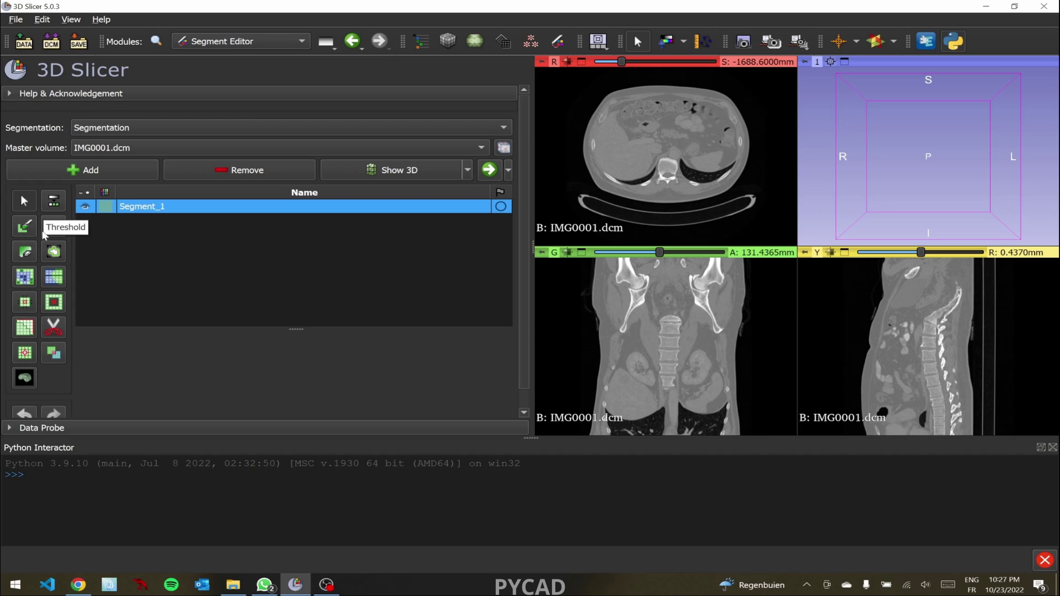
{"action": "left_click", "coordinate": [24, 227]}
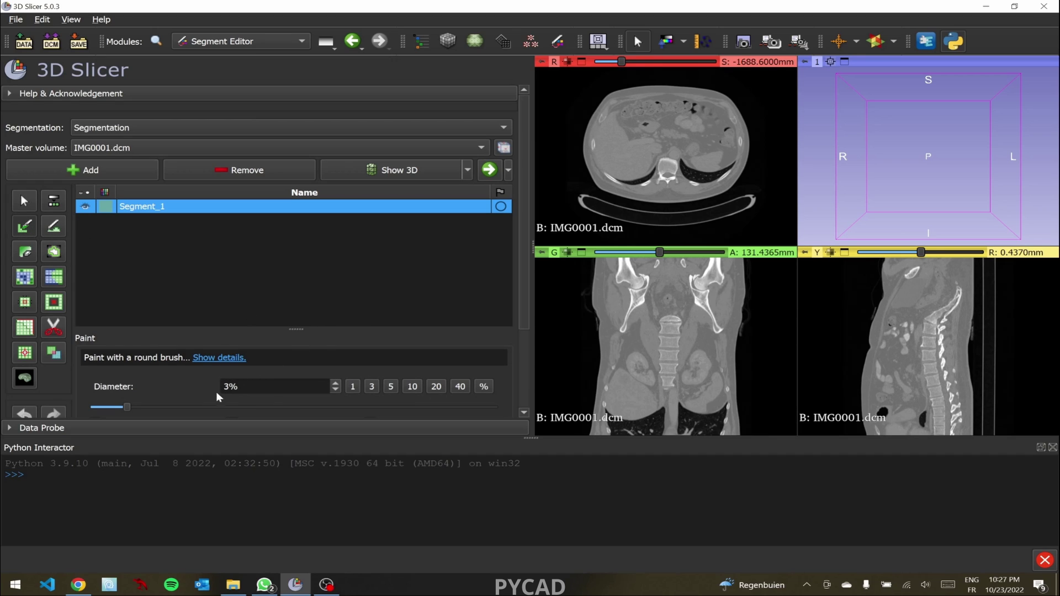
{"action": "left_click", "coordinate": [336, 390]}
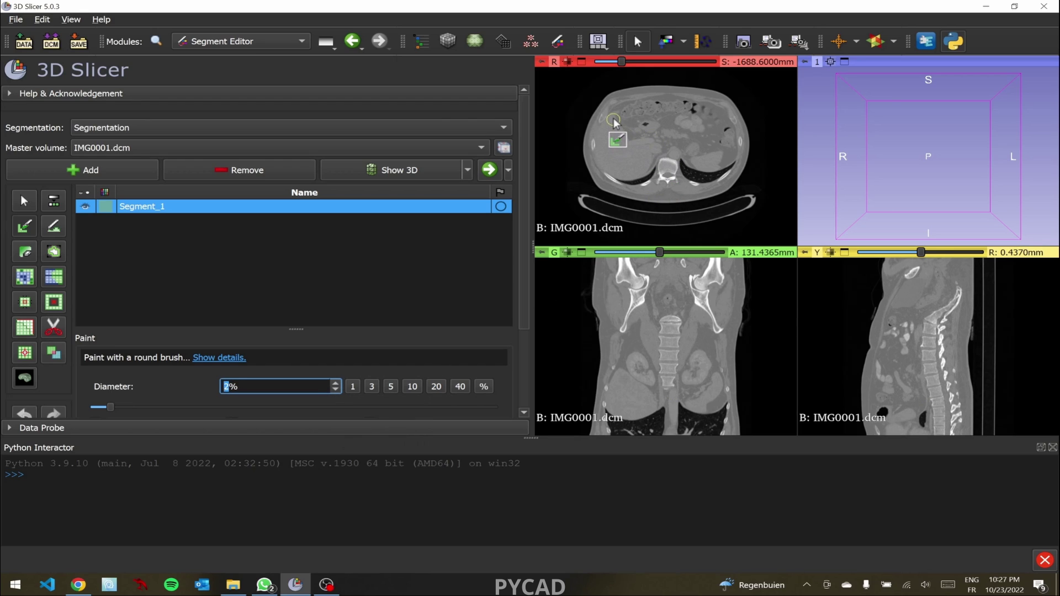
{"action": "mouse_move", "coordinate": [613, 120]}
{"action": "left_mouse_down"}
{"action": "mouse_move", "coordinate": [621, 144]}
{"action": "mouse_move", "coordinate": [652, 158]}
{"action": "mouse_move", "coordinate": [649, 174]}
{"action": "mouse_move", "coordinate": [605, 163]}
{"action": "mouse_move", "coordinate": [609, 122]}
{"action": "mouse_move", "coordinate": [607, 152]}
{"action": "mouse_move", "coordinate": [640, 169]}
{"action": "mouse_move", "coordinate": [643, 158]}
{"action": "mouse_move", "coordinate": [628, 160]}
{"action": "mouse_move", "coordinate": [646, 168]}
{"action": "mouse_move", "coordinate": [621, 171]}
{"action": "left_mouse_up"}
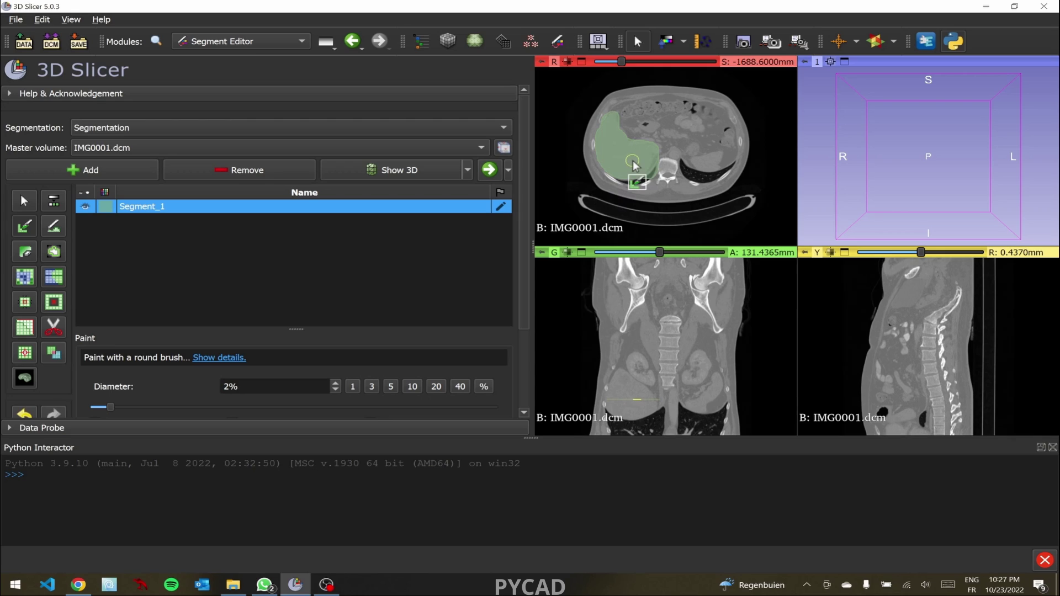
- Paint the liver region on the adjacent axial slice at -1689.6 mm and compare it with the neighbouring slices
{"action": "scroll", "coordinate": [634, 165], "scroll_direction": "down", "scroll_amount": 1}
{"action": "mouse_move", "coordinate": [609, 116]}
{"action": "left_mouse_down"}
{"action": "mouse_move", "coordinate": [651, 160]}
{"action": "mouse_move", "coordinate": [648, 175]}
{"action": "mouse_move", "coordinate": [629, 179]}
{"action": "mouse_move", "coordinate": [608, 164]}
{"action": "mouse_move", "coordinate": [602, 121]}
{"action": "mouse_move", "coordinate": [606, 156]}
{"action": "mouse_move", "coordinate": [624, 163]}
{"action": "mouse_move", "coordinate": [623, 153]}
{"action": "left_mouse_up"}
{"action": "scroll", "coordinate": [623, 154], "scroll_direction": "down", "scroll_amount": 5}
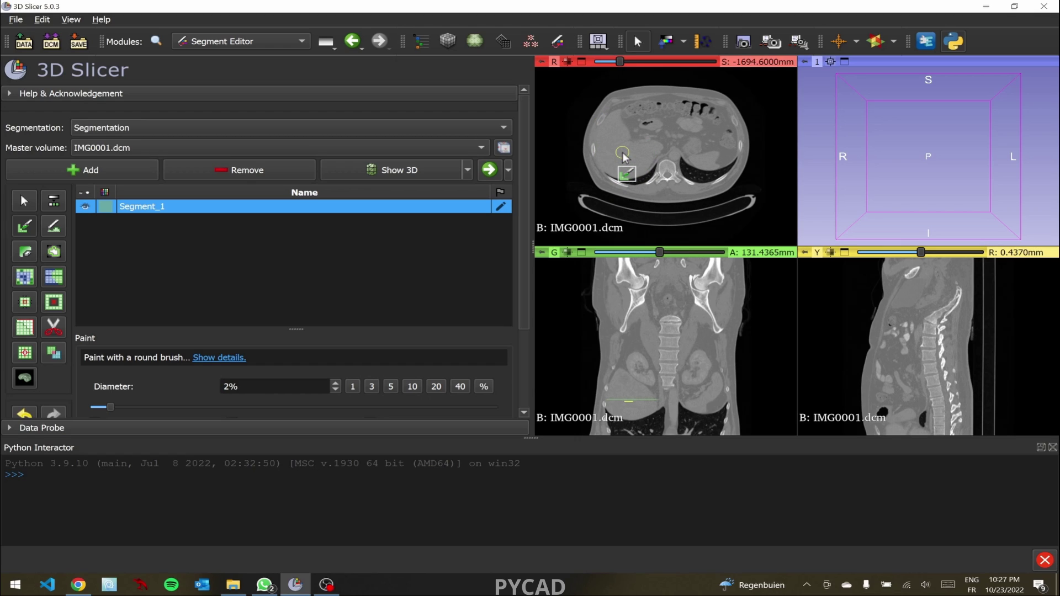
{"action": "scroll", "coordinate": [623, 156], "scroll_direction": "up", "scroll_amount": 6}
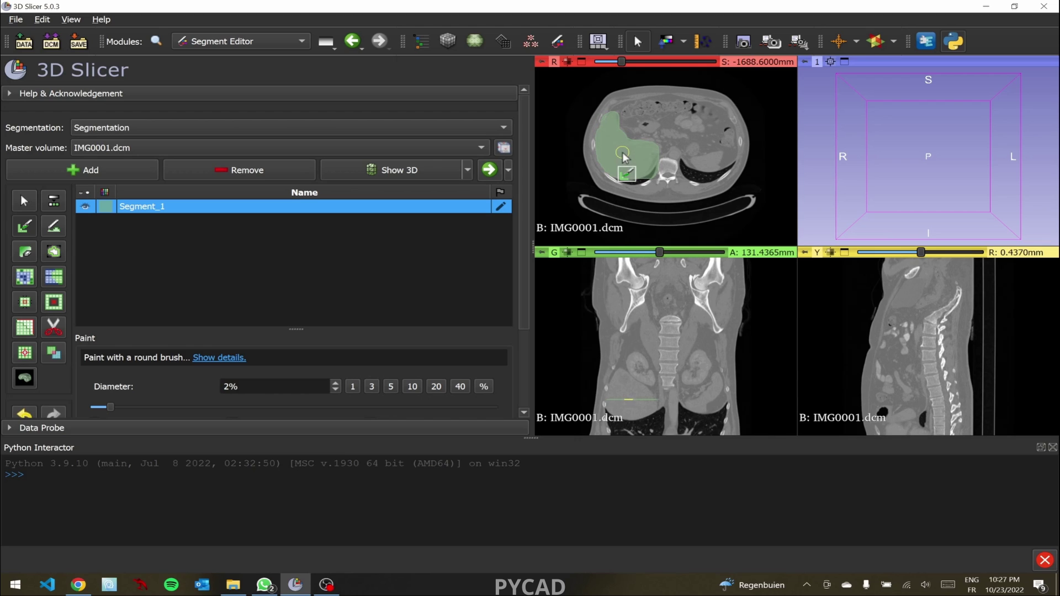
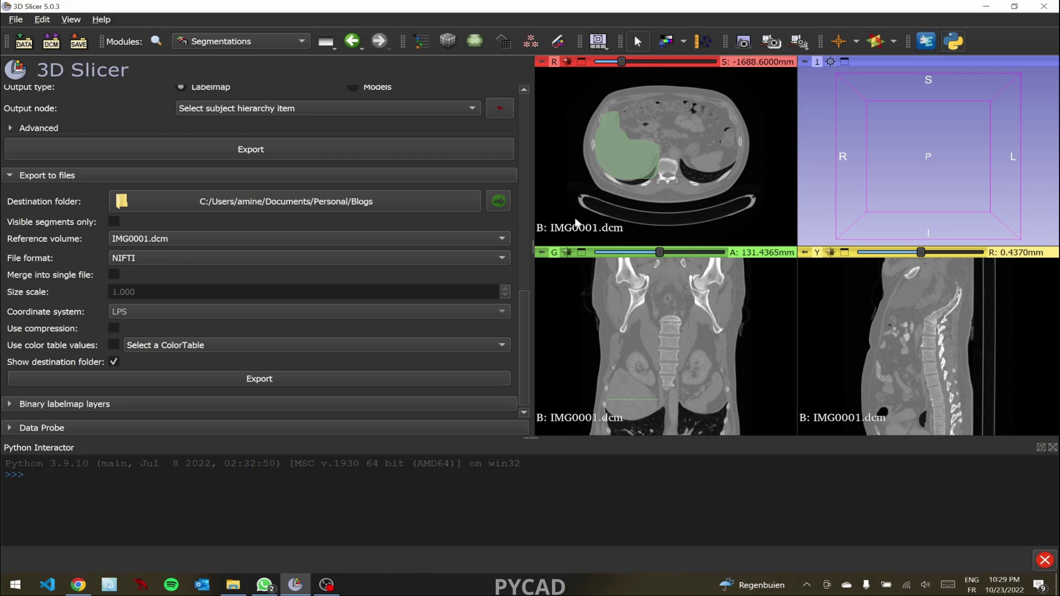
- Try None as the reference volume for the segmentation file export, check the axial slices, and restore IMG0001.dcm
{"action": "left_click", "coordinate": [186, 244]}
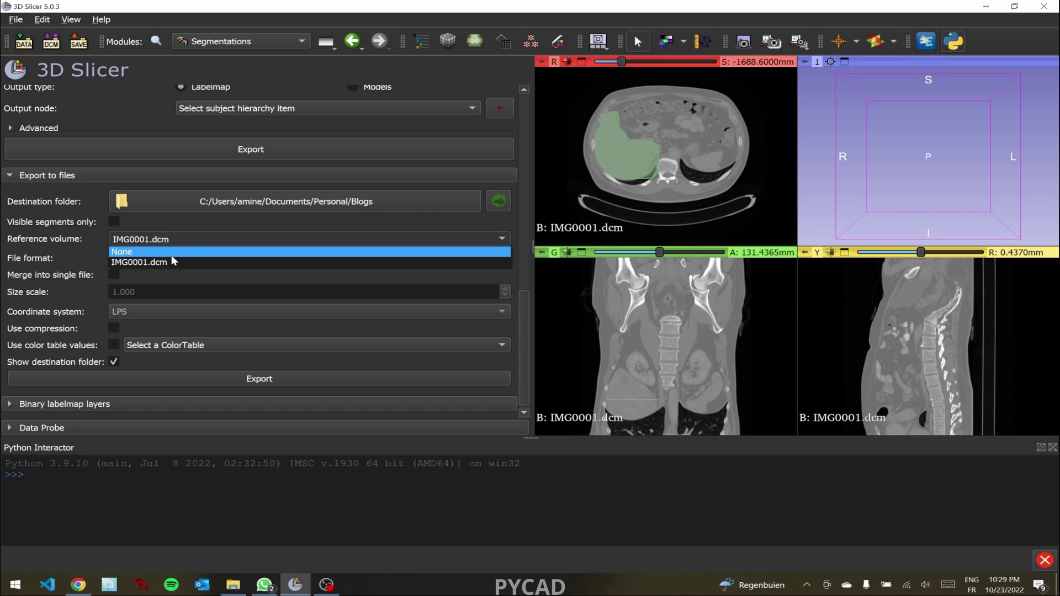
{"action": "left_click", "coordinate": [169, 256]}
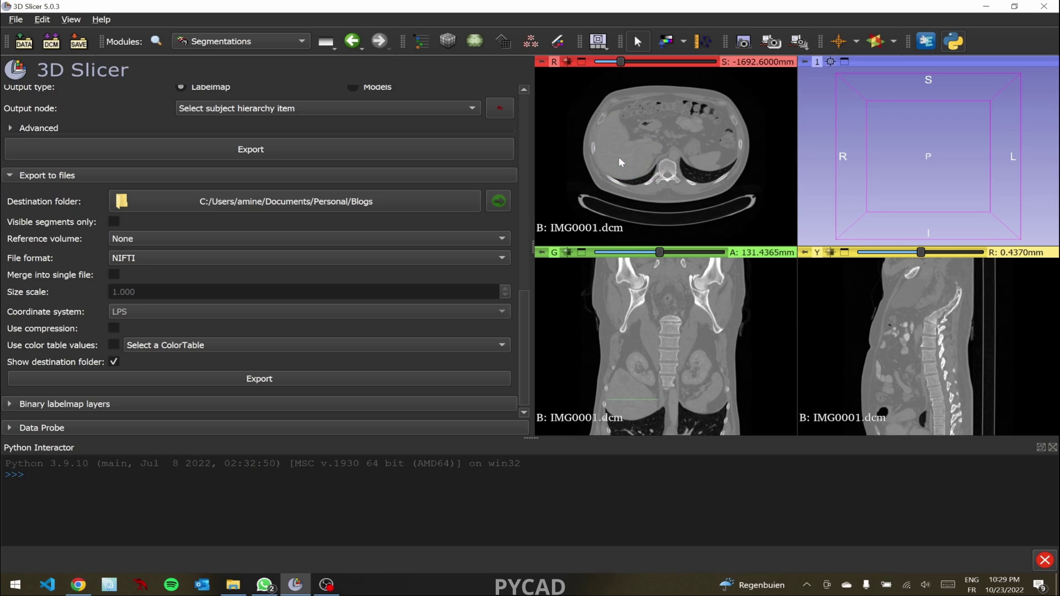
{"action": "scroll", "coordinate": [618, 157], "scroll_direction": "down", "scroll_amount": 1}
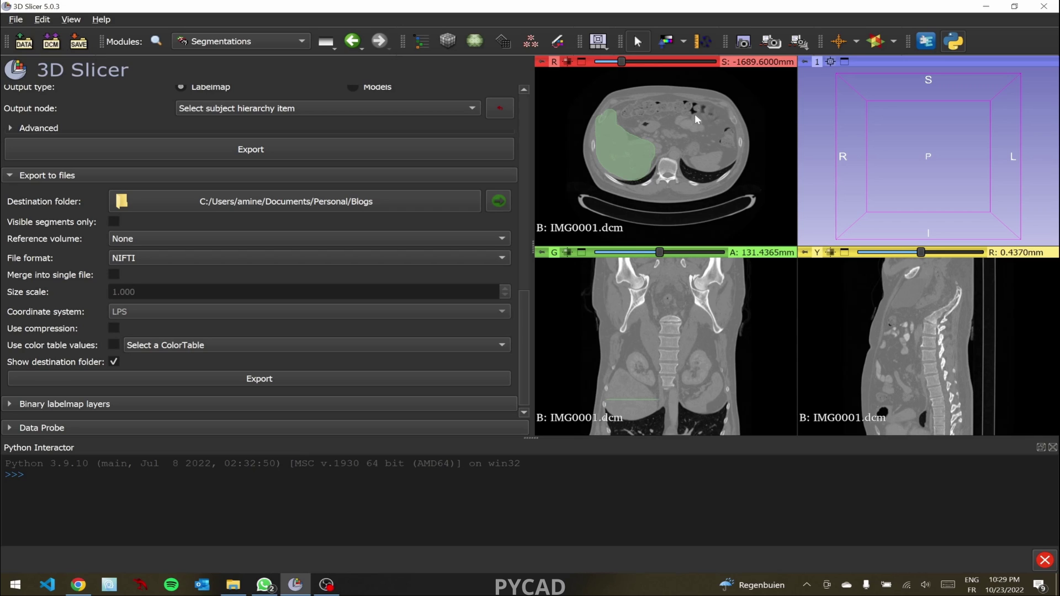
{"action": "left_click", "coordinate": [226, 237]}
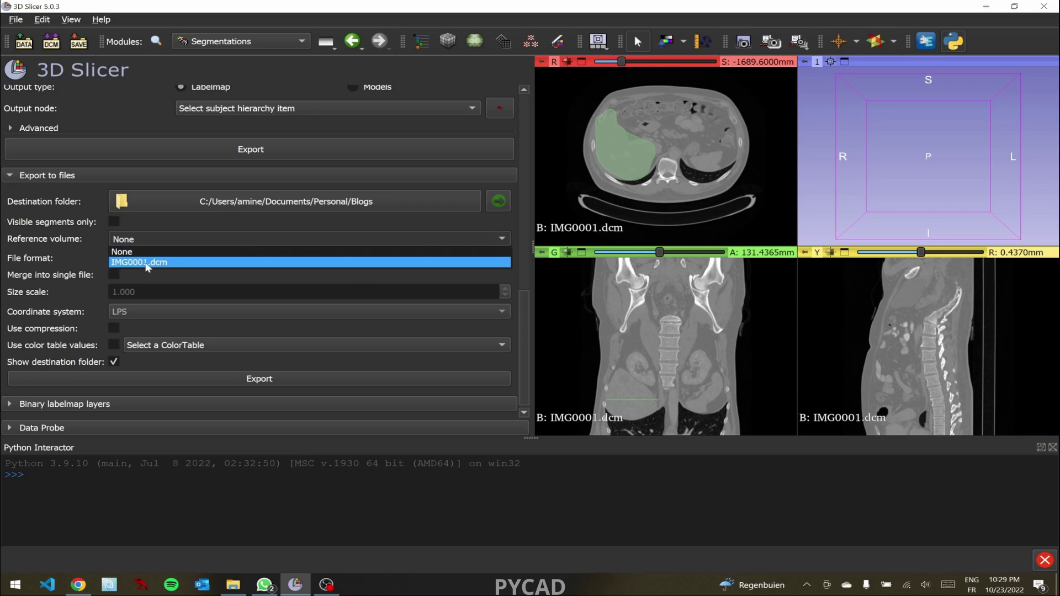
{"action": "left_click", "coordinate": [145, 262]}
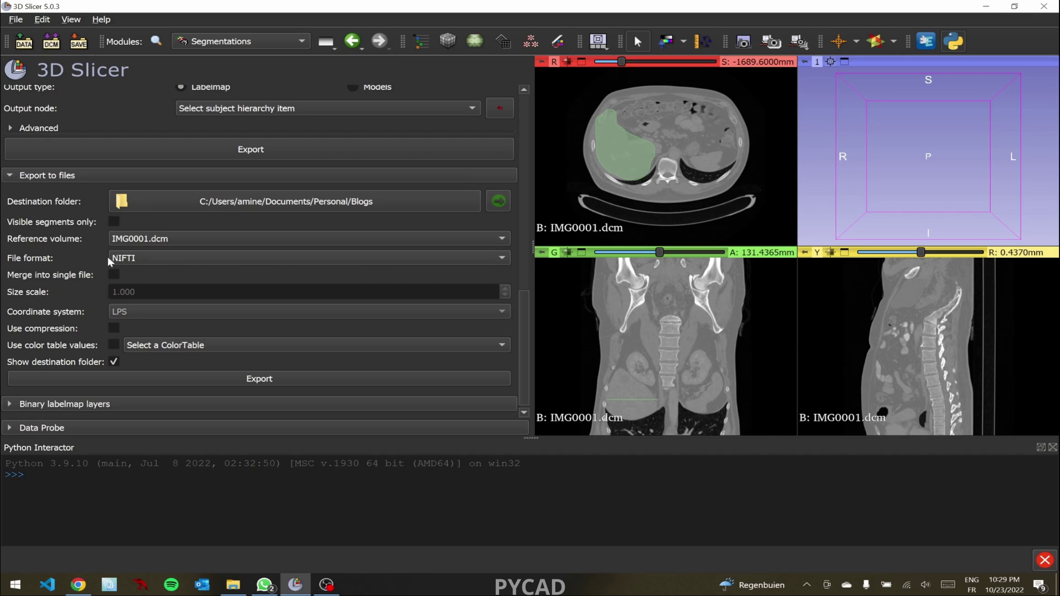
- Review the available file formats for the segmentation export and keep NIFTI
{"action": "left_click", "coordinate": [188, 257]}
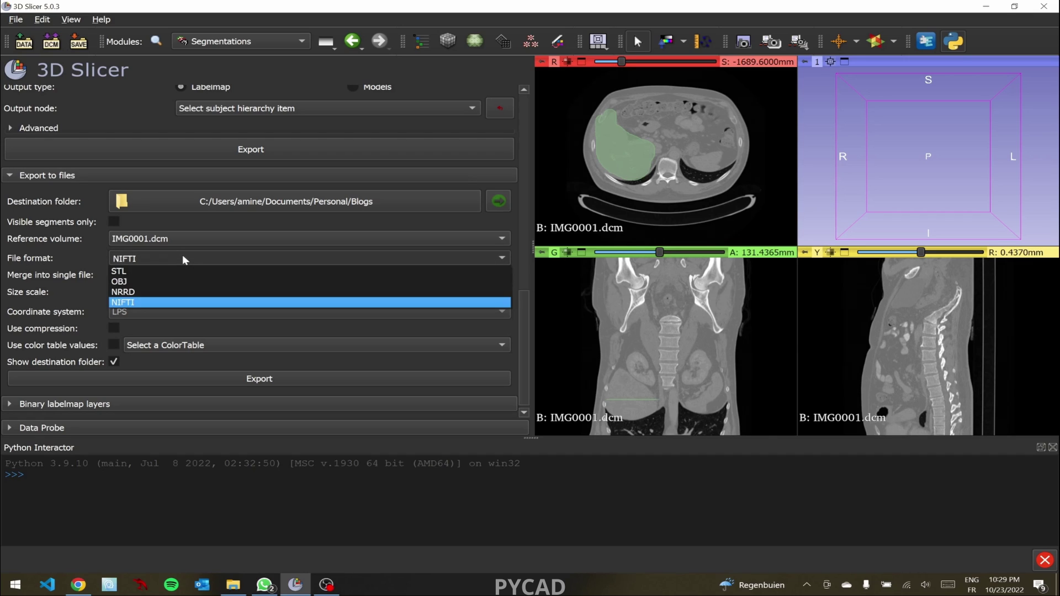
{"action": "left_click", "coordinate": [164, 303]}
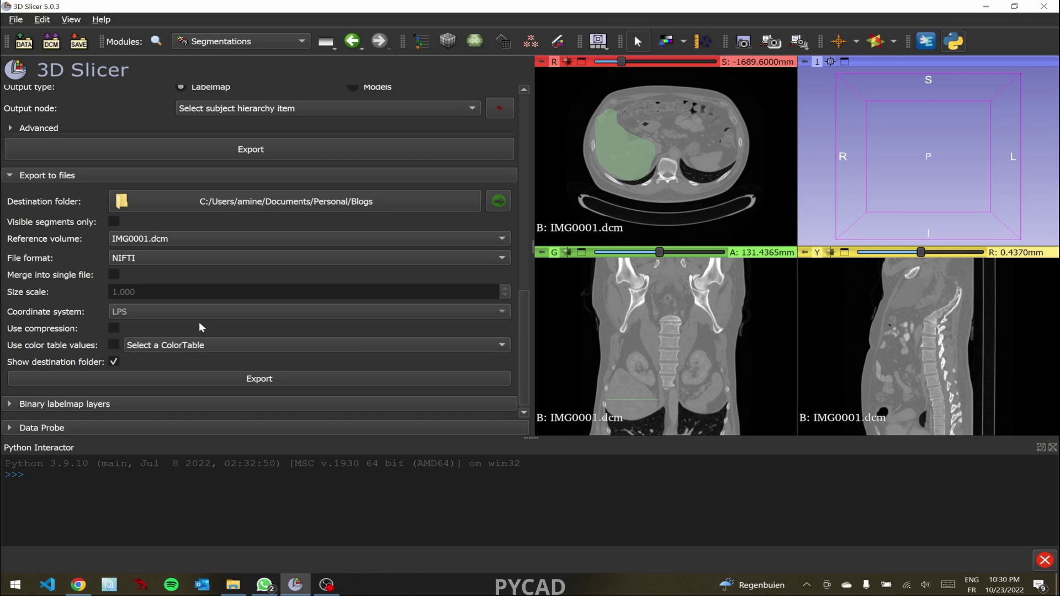
{"action": "left_click", "coordinate": [163, 262]}
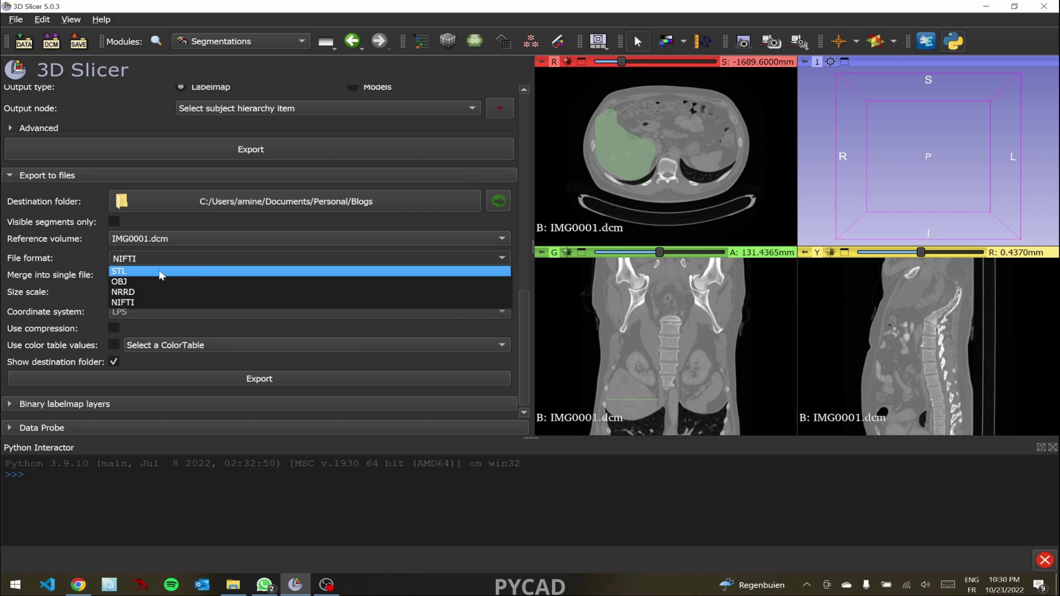
{"action": "left_click", "coordinate": [146, 302]}
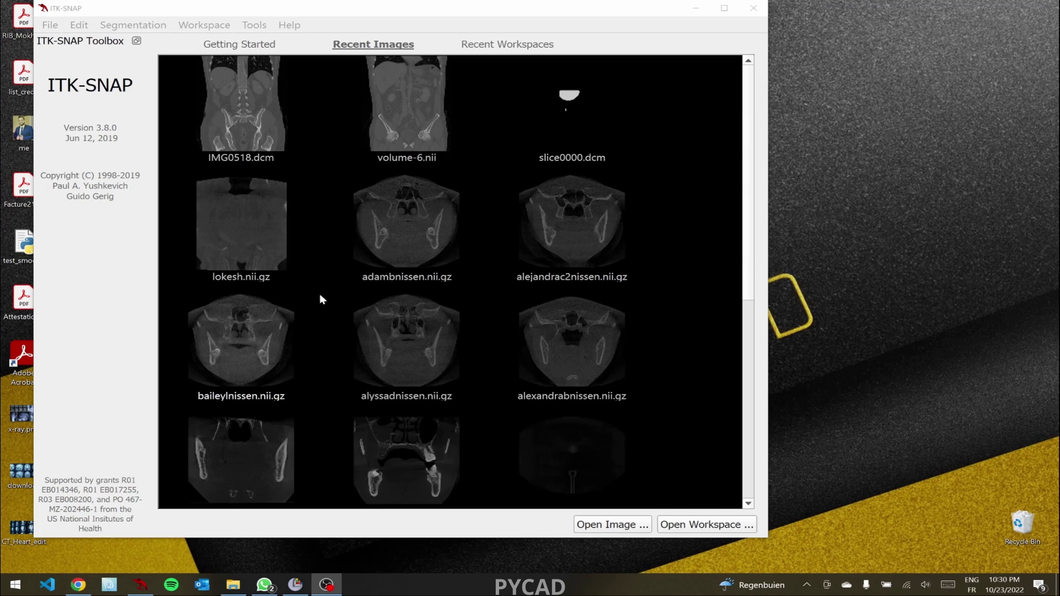
- Switch to File Explorer, go up to the volume-6.nii folder, and load the volume-6.nii file into ITK-SNAP
{"action": "left_click", "coordinate": [236, 586]}
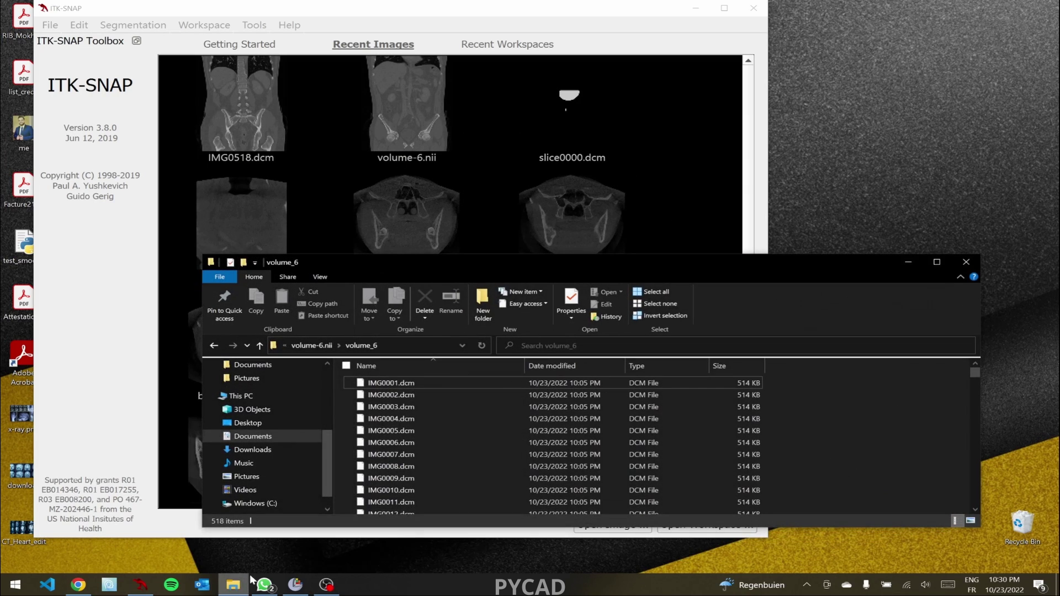
{"action": "left_click", "coordinate": [312, 345]}
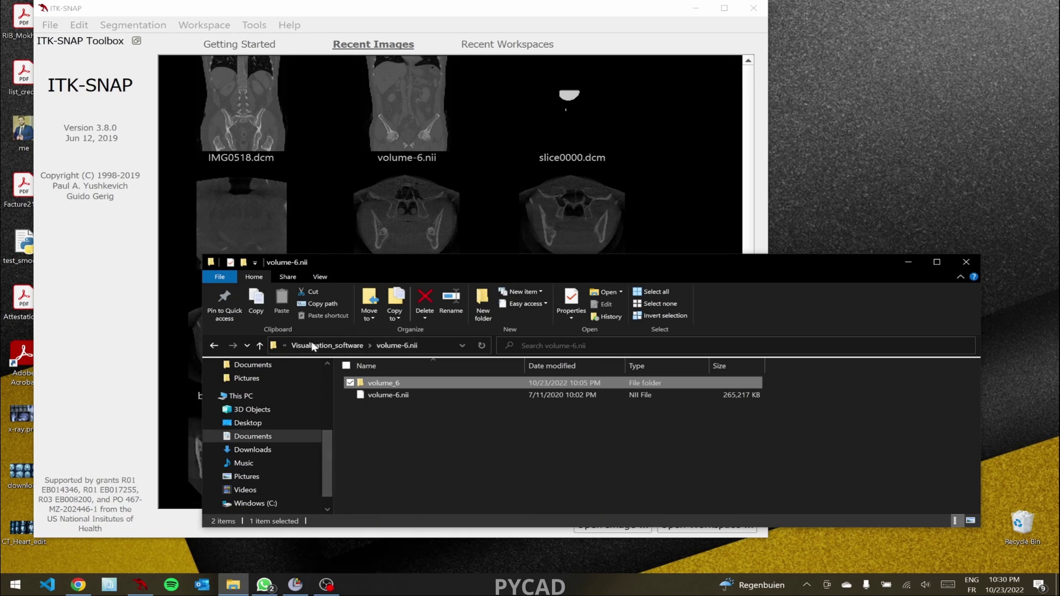
{"action": "left_click", "coordinate": [383, 395]}
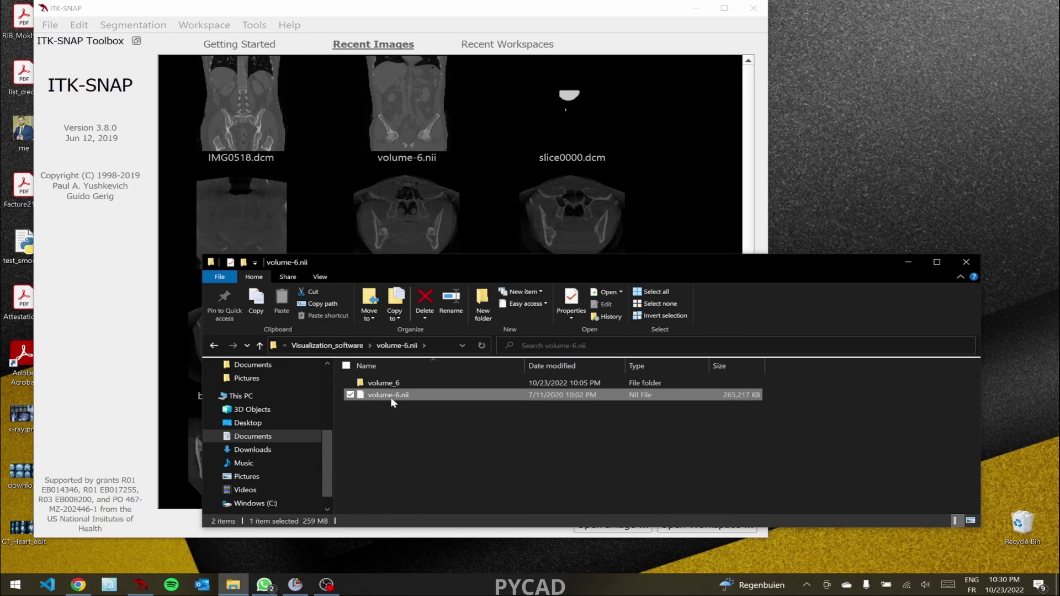
{"action": "left_click_drag", "start_coordinate": [392, 399], "coordinate": [385, 161]}
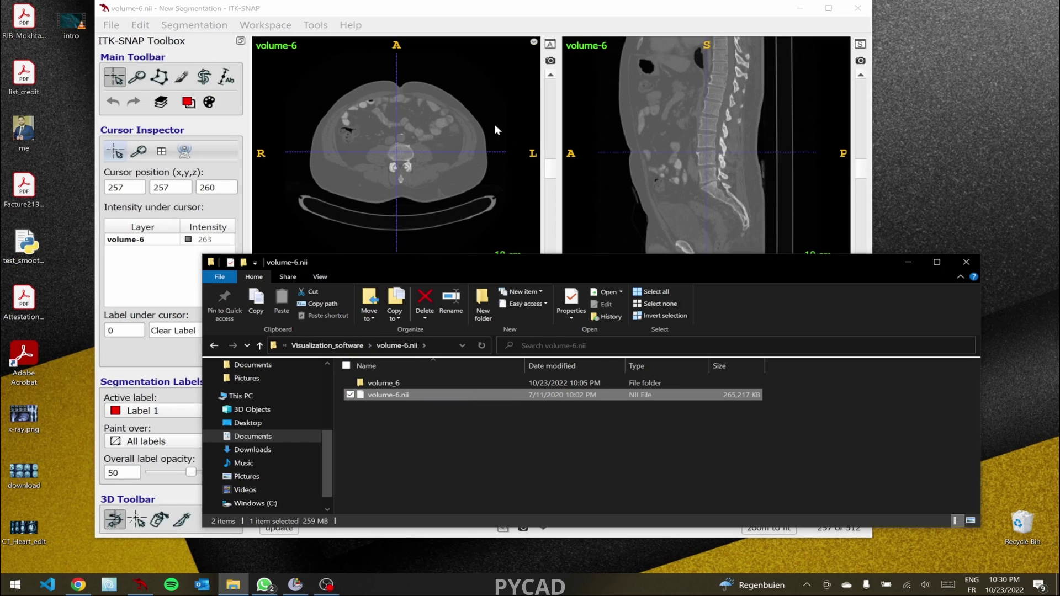
- Inspect the volume-6 image in ITK-SNAP by moving the crosshair in the sagittal and axial views, and close the image
{"action": "left_click", "coordinate": [596, 140]}
{"action": "left_click", "coordinate": [418, 153]}
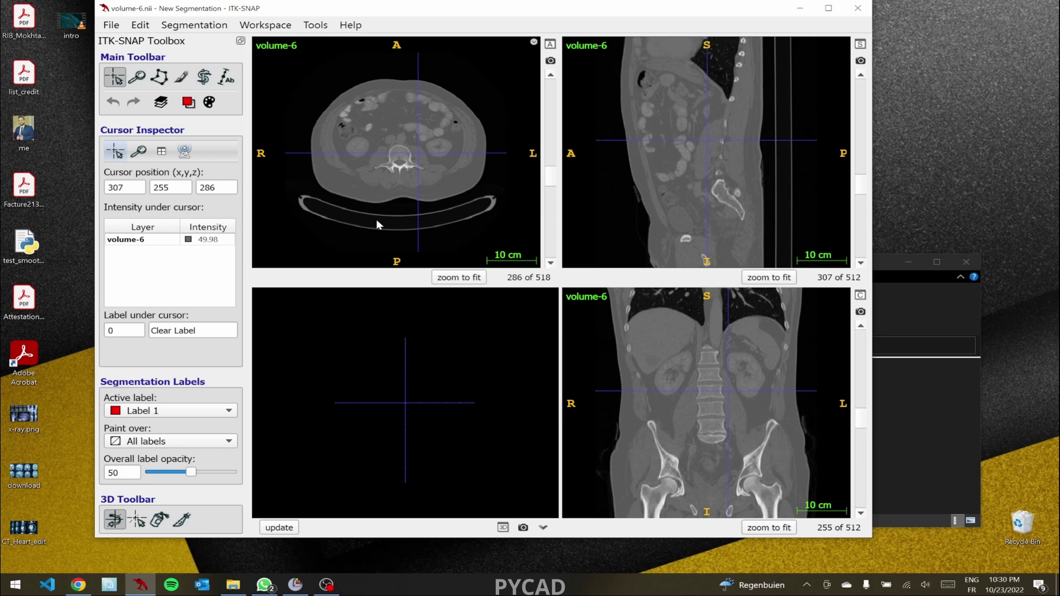
{"action": "left_click", "coordinate": [111, 24]}
{"action": "left_click", "coordinate": [159, 162]}
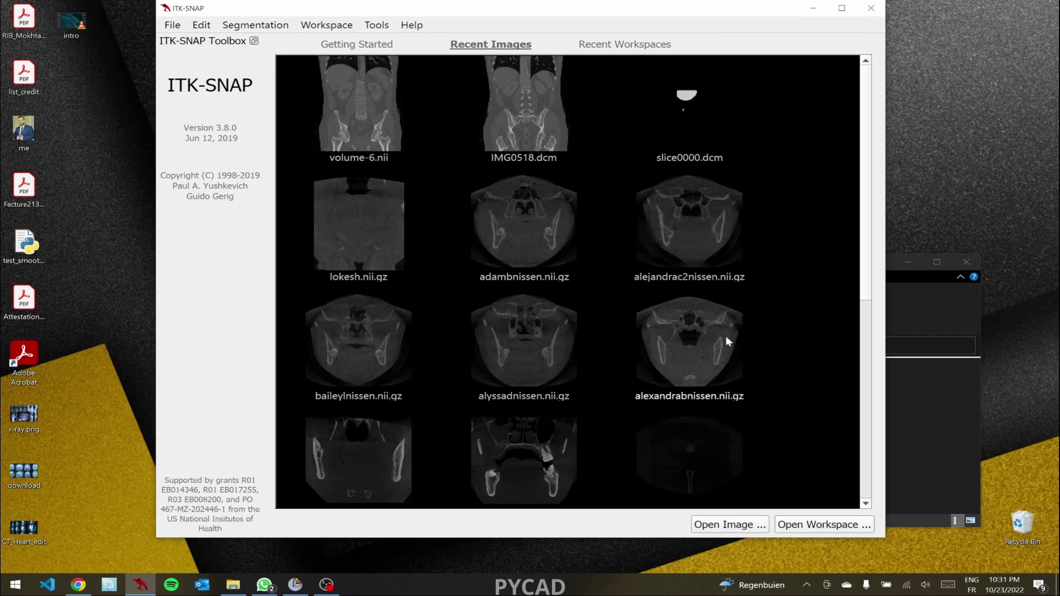
- Load the 518-image DICOM series into ITK-SNAP using IMG0001.dcm from the volume_6 folder in File Explorer
{"action": "left_click", "coordinate": [896, 381]}
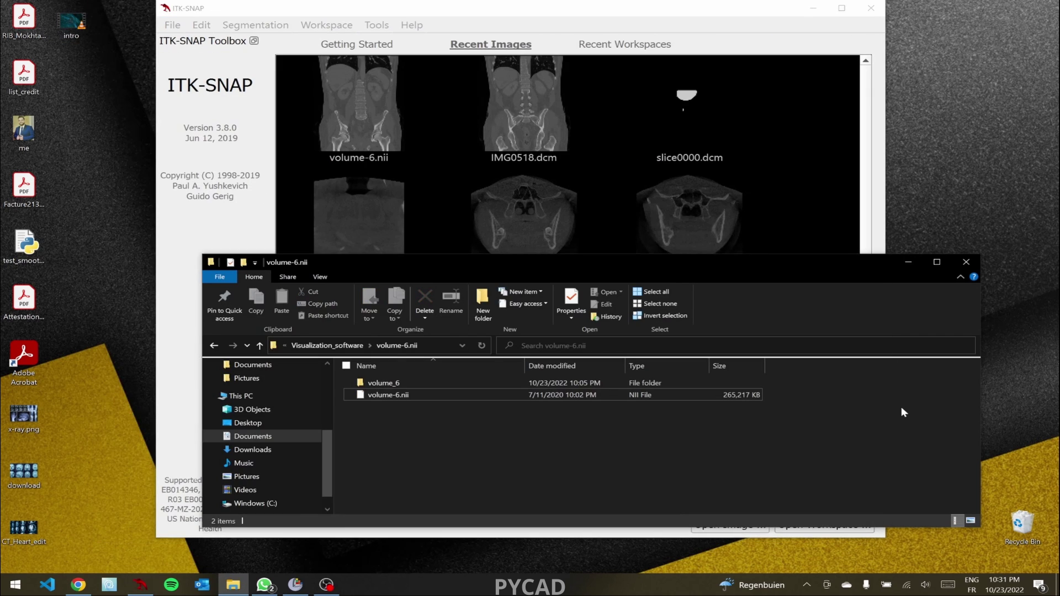
{"action": "double_click", "coordinate": [390, 388]}
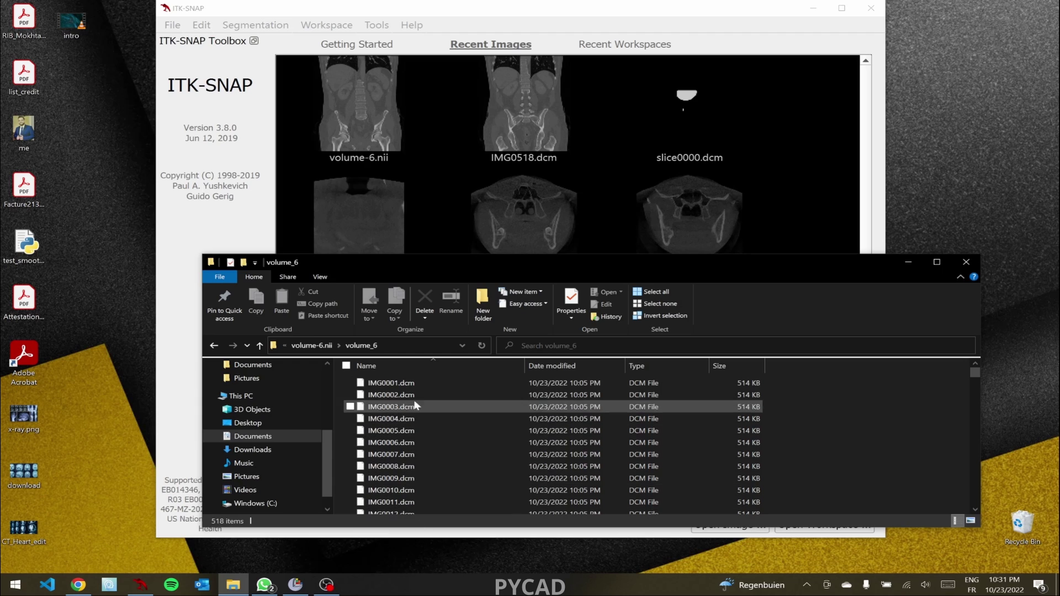
{"action": "left_click", "coordinate": [393, 383]}
{"action": "left_click_drag", "start_coordinate": [393, 383], "coordinate": [496, 176]}
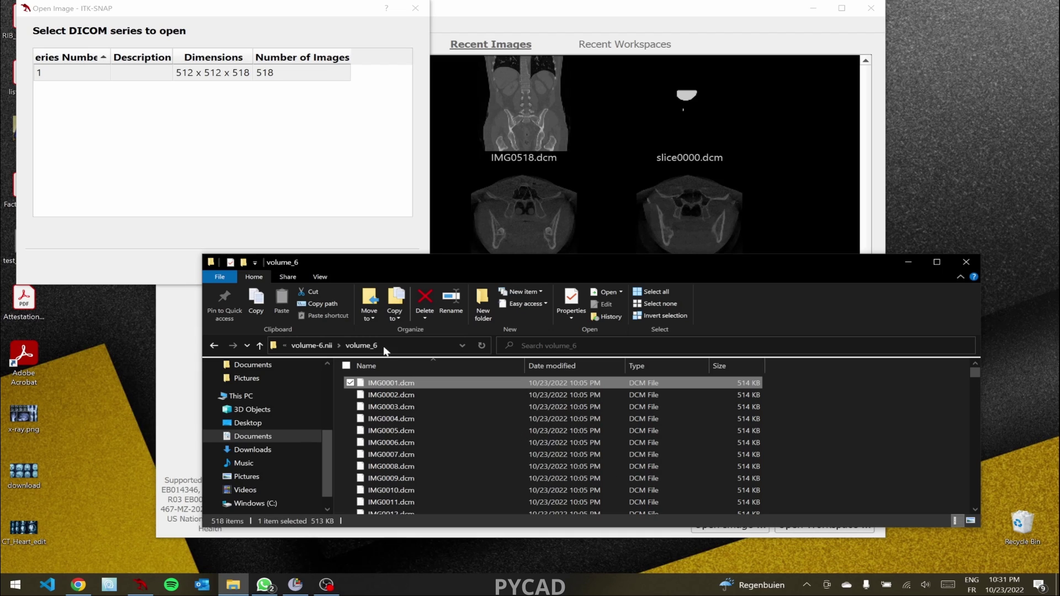
{"action": "left_click", "coordinate": [304, 111]}
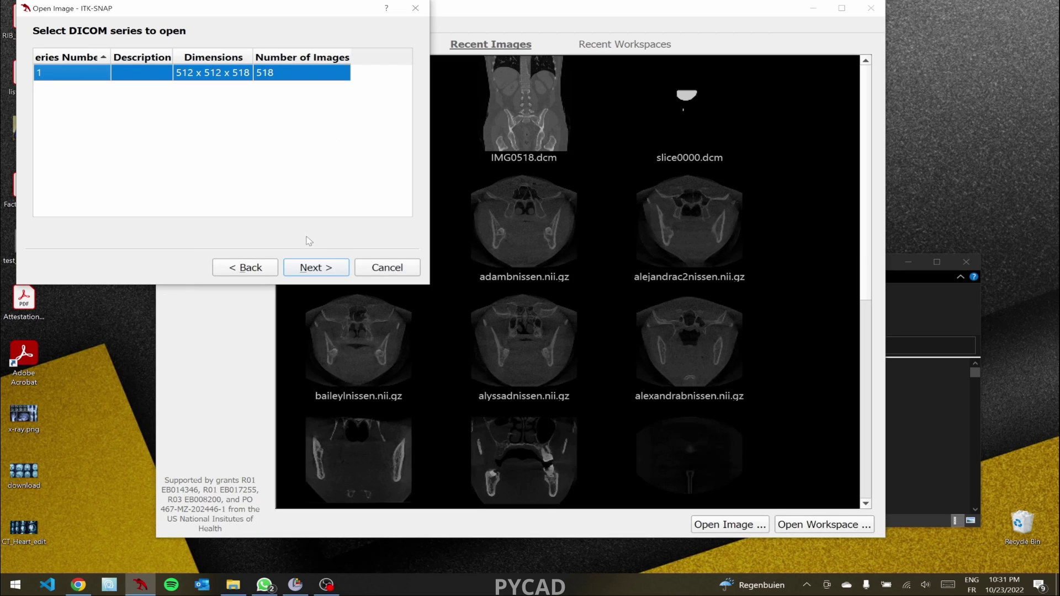
{"action": "left_click", "coordinate": [306, 269]}
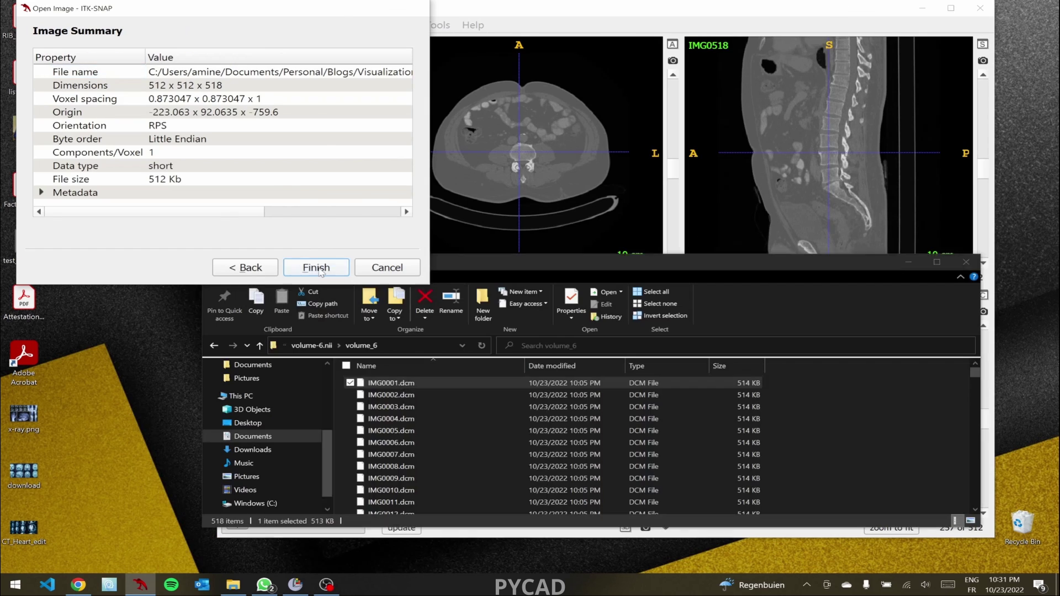
{"action": "left_click", "coordinate": [320, 271]}
- Maximize the ITK-SNAP window, explore the volume with the crosshair, and move the axial view to slice 150
{"action": "left_click", "coordinate": [617, 189]}
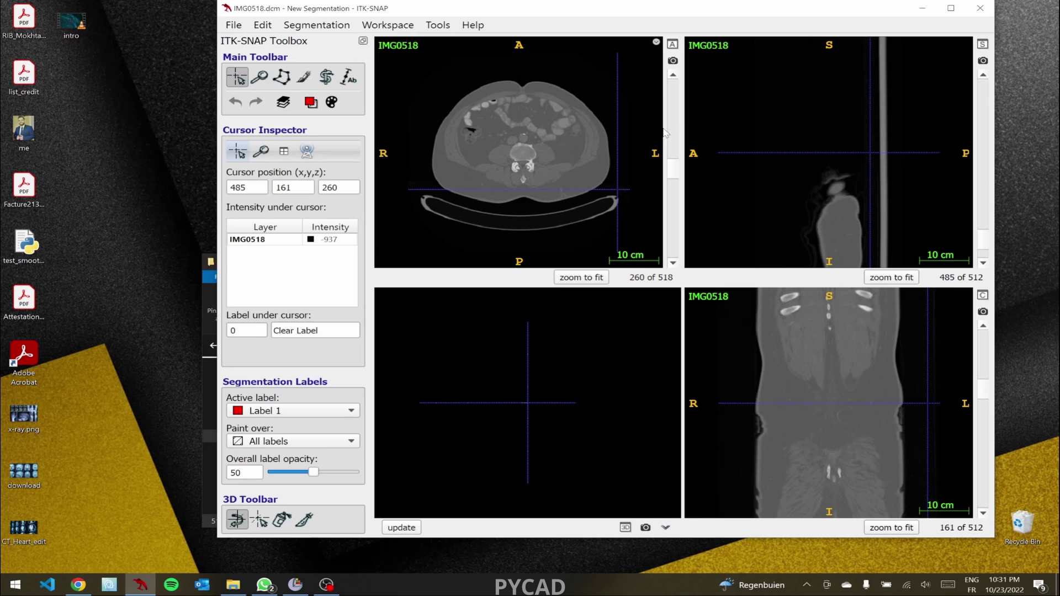
{"action": "left_click", "coordinate": [964, 11]}
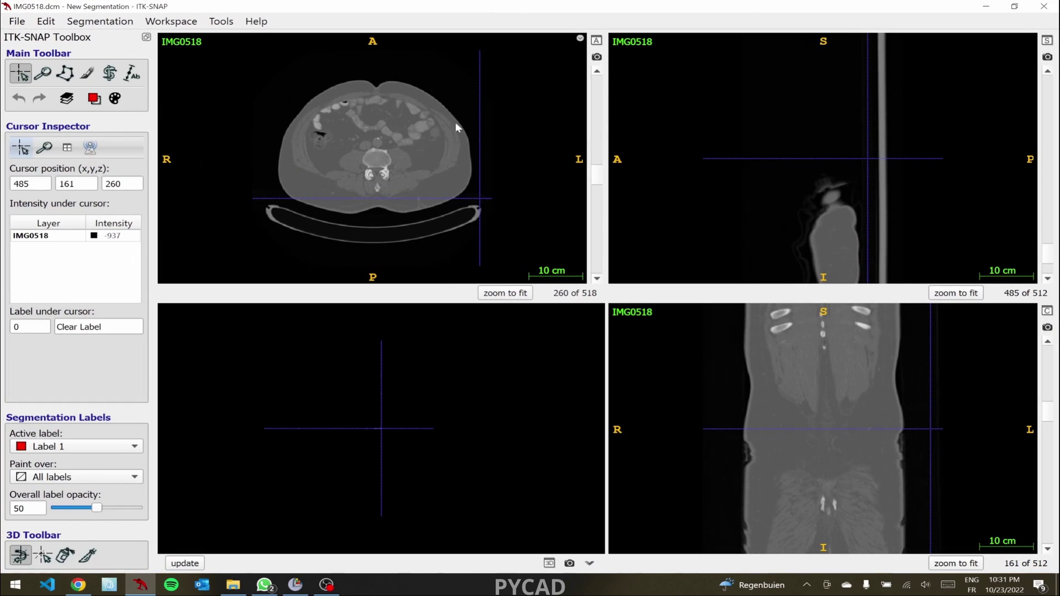
{"action": "left_click", "coordinate": [378, 147]}
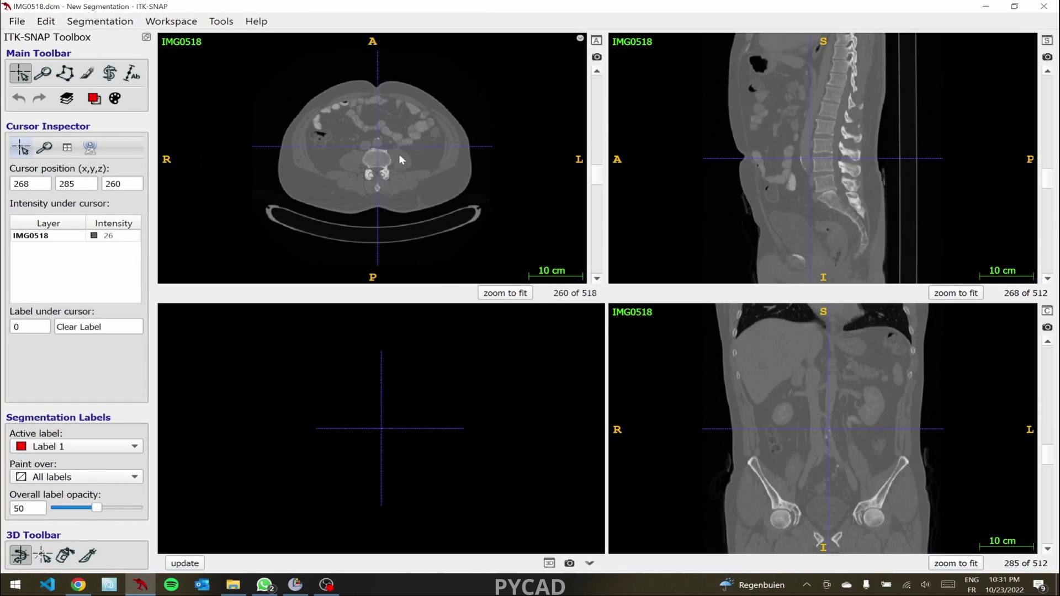
{"action": "left_click_drag", "start_coordinate": [399, 154], "coordinate": [435, 182]}
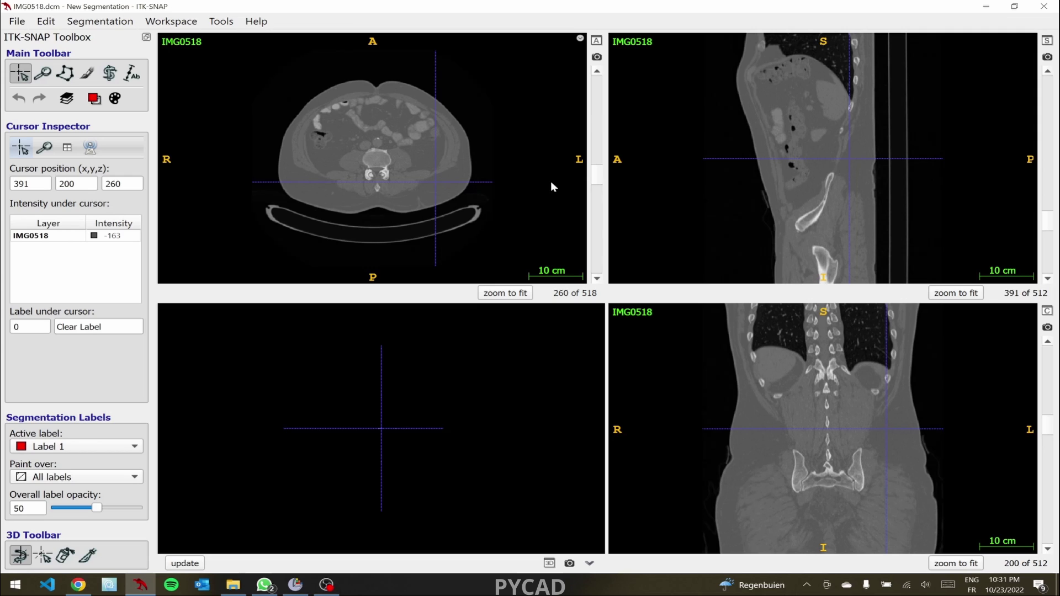
{"action": "left_click_drag", "start_coordinate": [598, 177], "coordinate": [603, 147]}
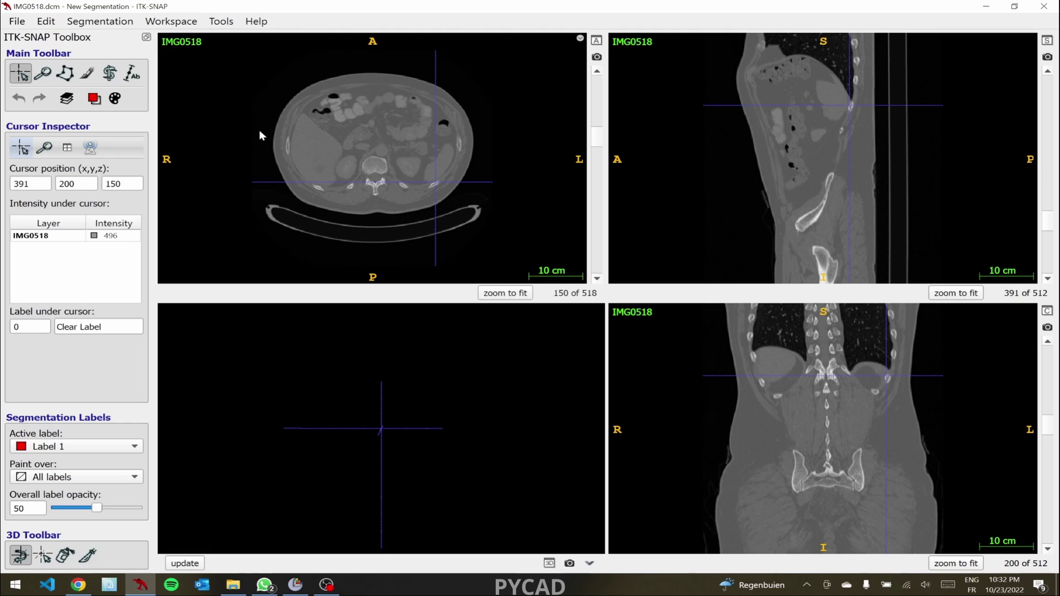
- Paint the liver as Label 1 on axial slice 150 with a round brush of size 26, and set the overall label opacity to 33
{"action": "left_click", "coordinate": [86, 74]}
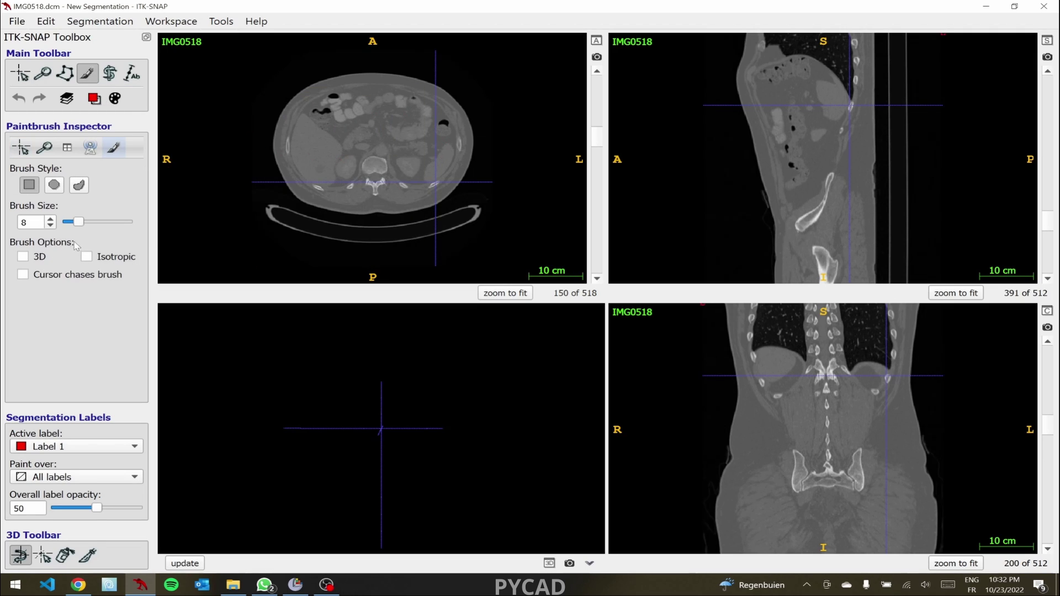
{"action": "left_click_drag", "start_coordinate": [80, 221], "coordinate": [106, 220]}
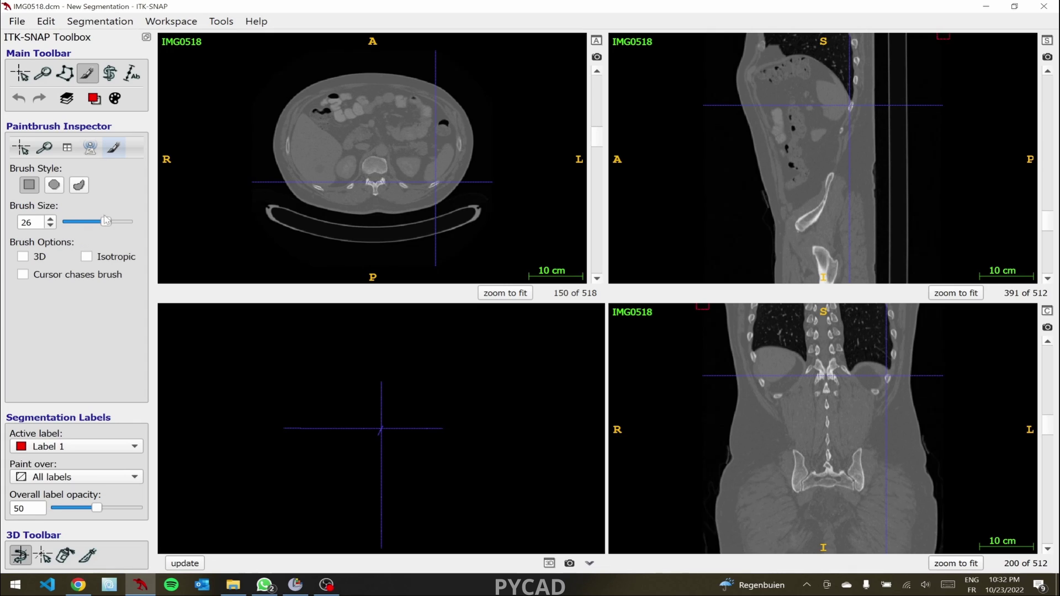
{"action": "left_click", "coordinate": [54, 185]}
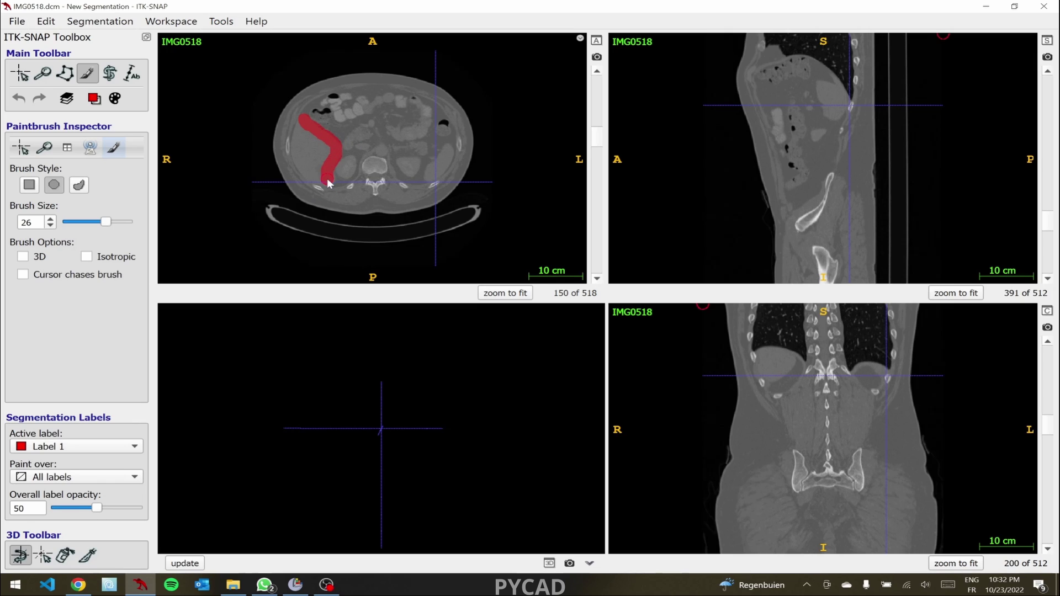
{"action": "mouse_move", "coordinate": [327, 179]}
{"action": "left_mouse_down"}
{"action": "mouse_move", "coordinate": [308, 185]}
{"action": "mouse_move", "coordinate": [294, 161]}
{"action": "mouse_move", "coordinate": [297, 134]}
{"action": "left_mouse_up"}
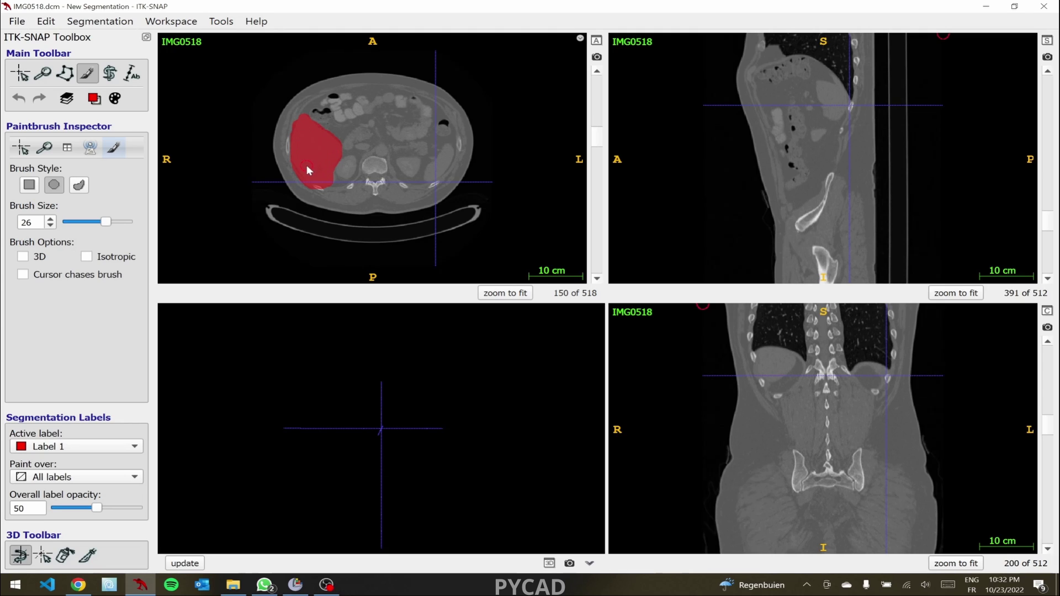
{"action": "mouse_move", "coordinate": [96, 509]}
{"action": "left_mouse_down"}
{"action": "mouse_move", "coordinate": [60, 509]}
{"action": "mouse_move", "coordinate": [118, 509]}
{"action": "mouse_move", "coordinate": [56, 509]}
{"action": "mouse_move", "coordinate": [153, 506]}
{"action": "mouse_move", "coordinate": [83, 509]}
{"action": "left_mouse_up"}
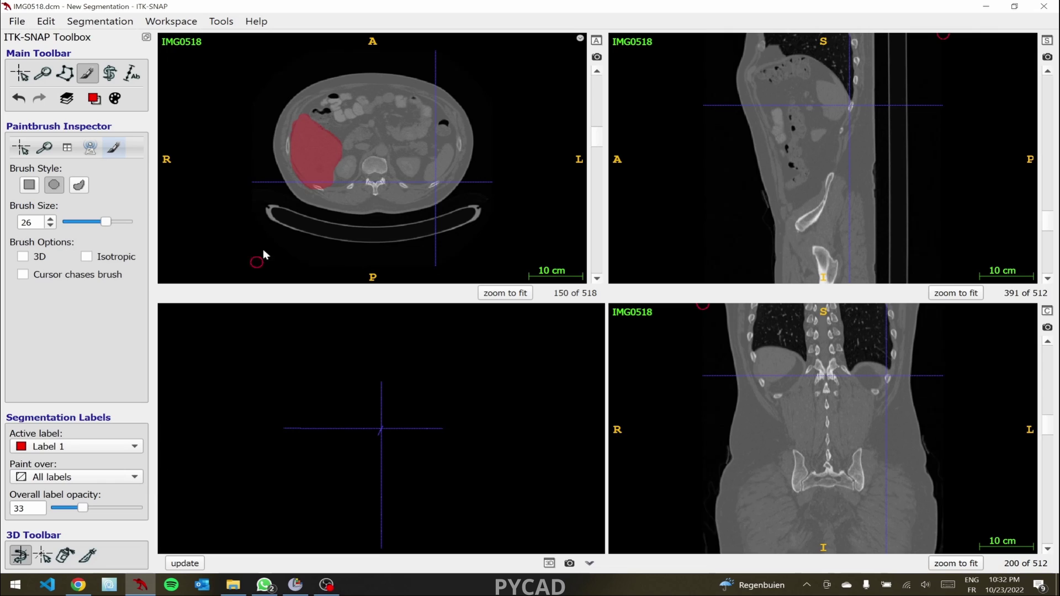
- Enable the 3D brush option and paint the liver as Label 1 on axial slice 126 with the size 26 round brush
{"action": "left_click", "coordinate": [23, 257]}
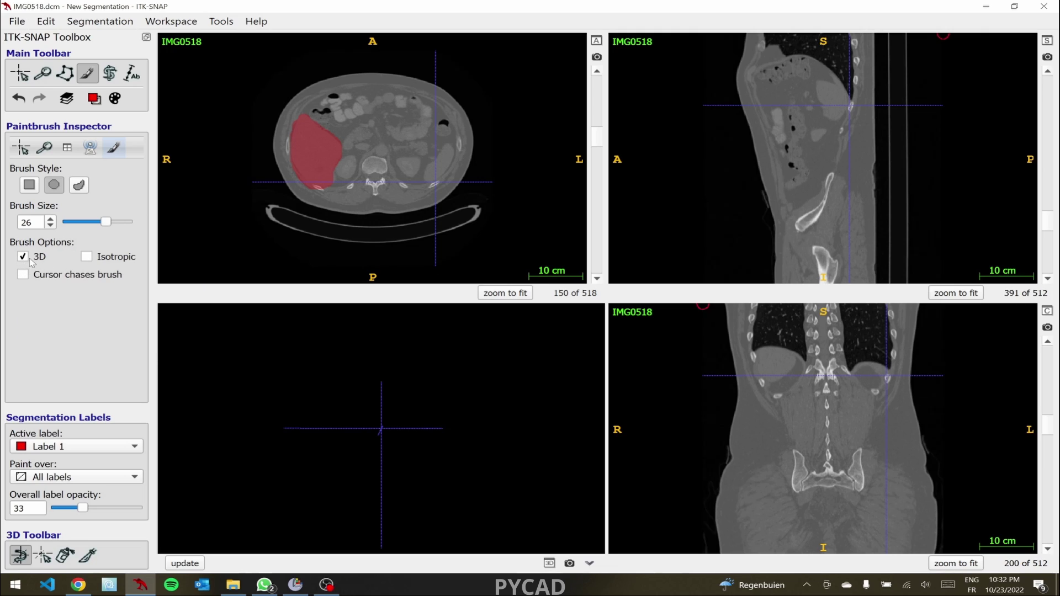
{"action": "scroll", "coordinate": [302, 162], "scroll_direction": "up", "scroll_amount": 2}
{"action": "scroll", "coordinate": [302, 162], "scroll_direction": "up", "scroll_amount": 9}
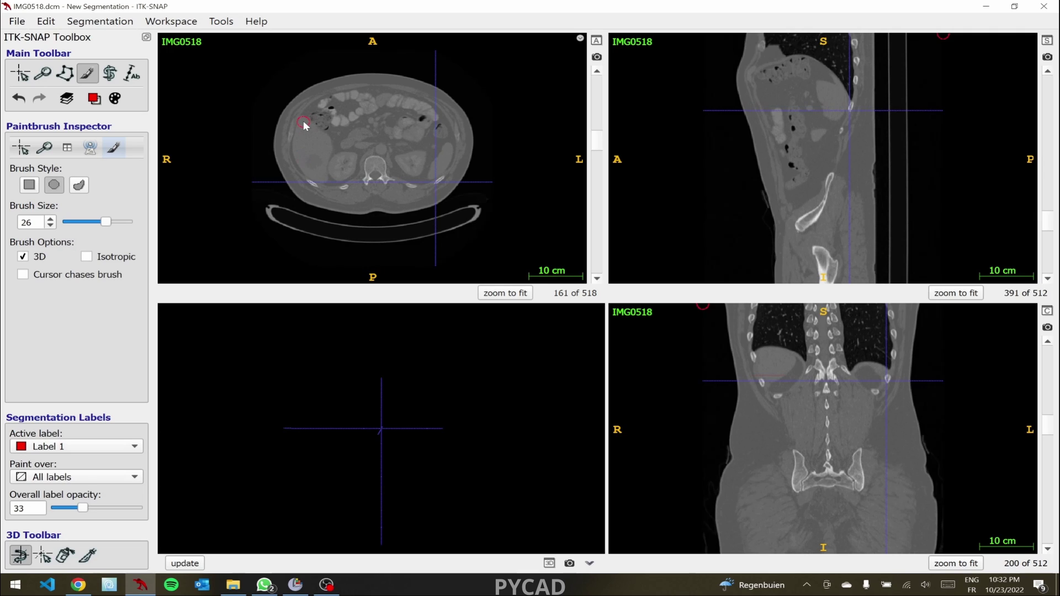
{"action": "scroll", "coordinate": [385, 190], "scroll_direction": "down", "scroll_amount": 7}
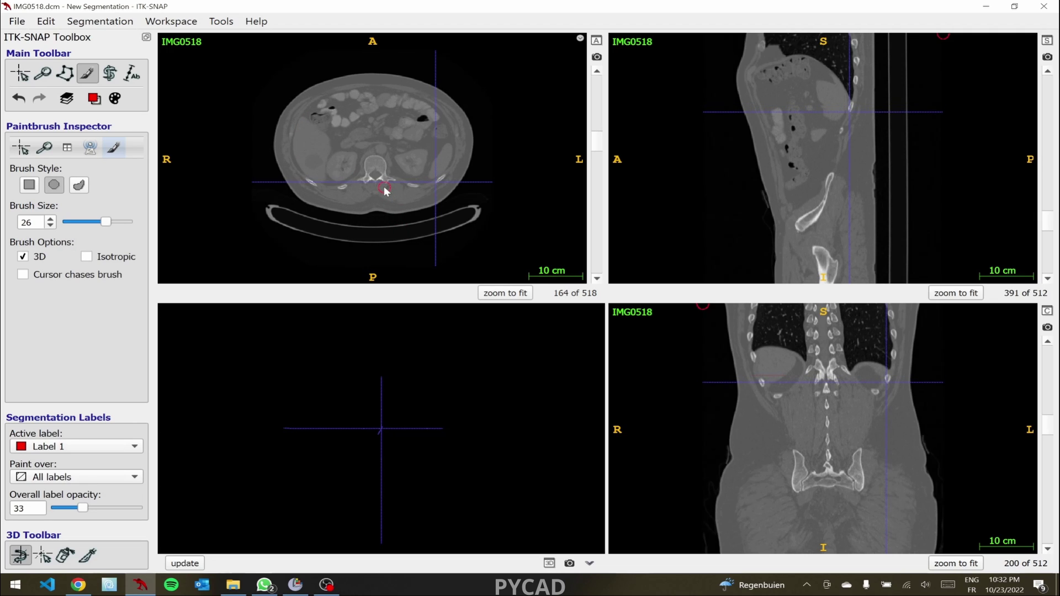
{"action": "scroll", "coordinate": [385, 191], "scroll_direction": "down", "scroll_amount": 6}
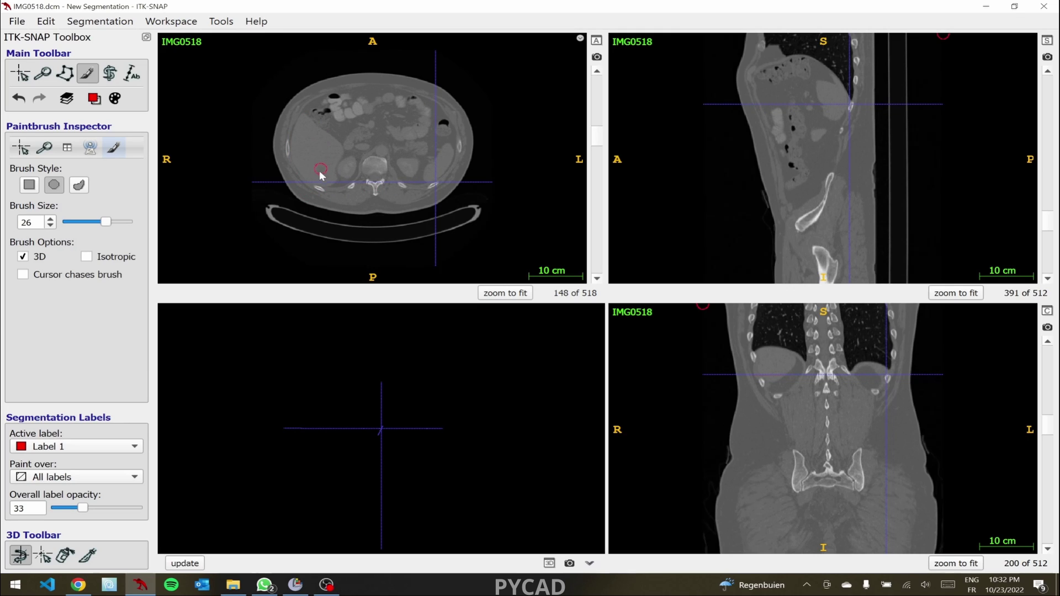
{"action": "scroll", "coordinate": [319, 175], "scroll_direction": "down", "scroll_amount": 20}
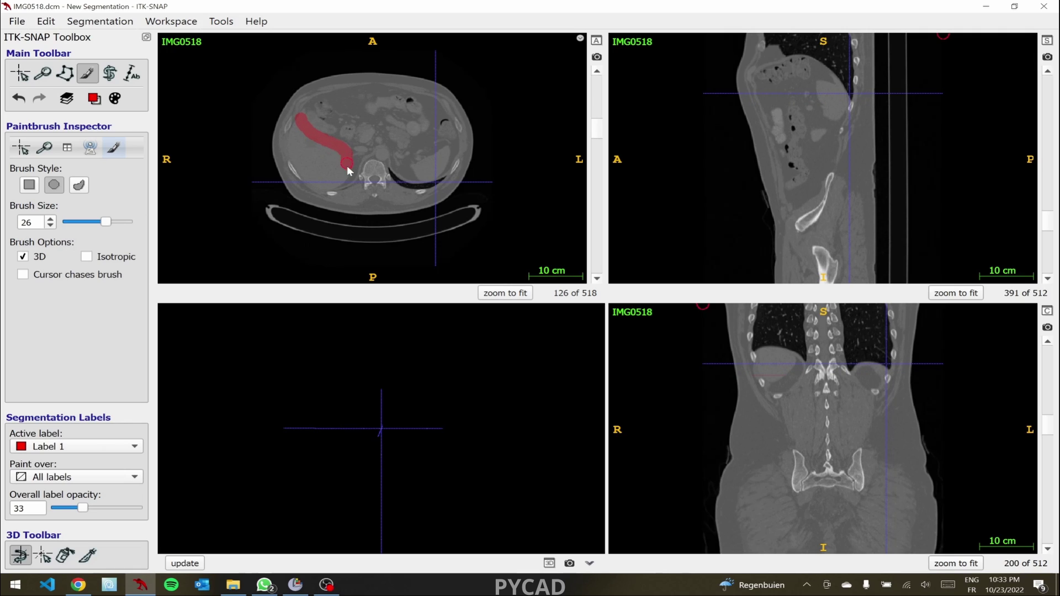
{"action": "mouse_move", "coordinate": [346, 166]}
{"action": "left_mouse_down"}
{"action": "mouse_move", "coordinate": [343, 184]}
{"action": "mouse_move", "coordinate": [315, 180]}
{"action": "left_mouse_up"}
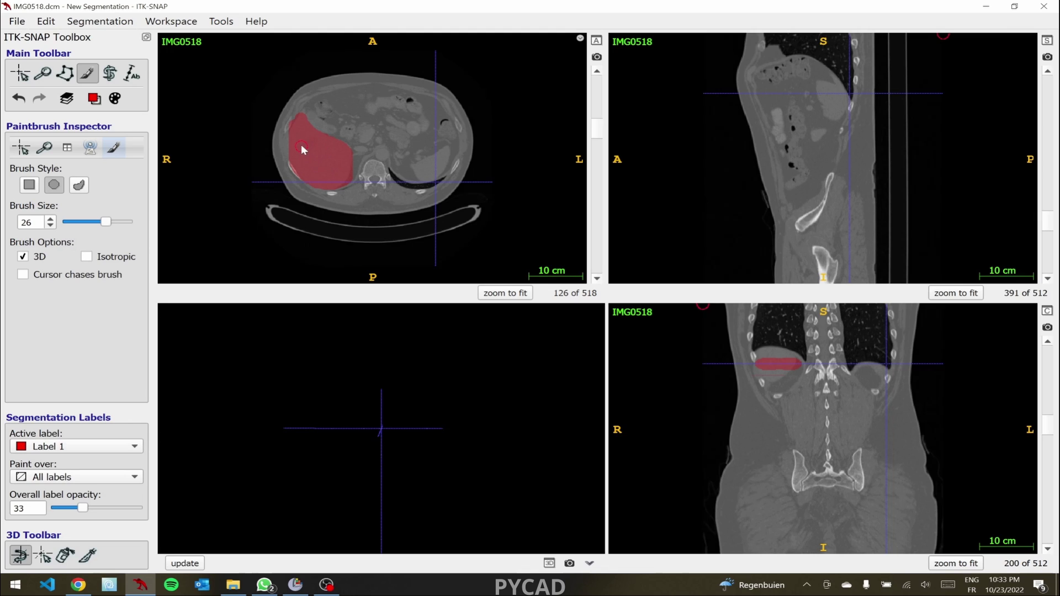
- Check the 3D brush coverage on the neighbouring axial slices and paint the liver on slice 114
{"action": "scroll", "coordinate": [316, 168], "scroll_direction": "down", "scroll_amount": 3}
{"action": "scroll", "coordinate": [316, 168], "scroll_direction": "up", "scroll_amount": 15}
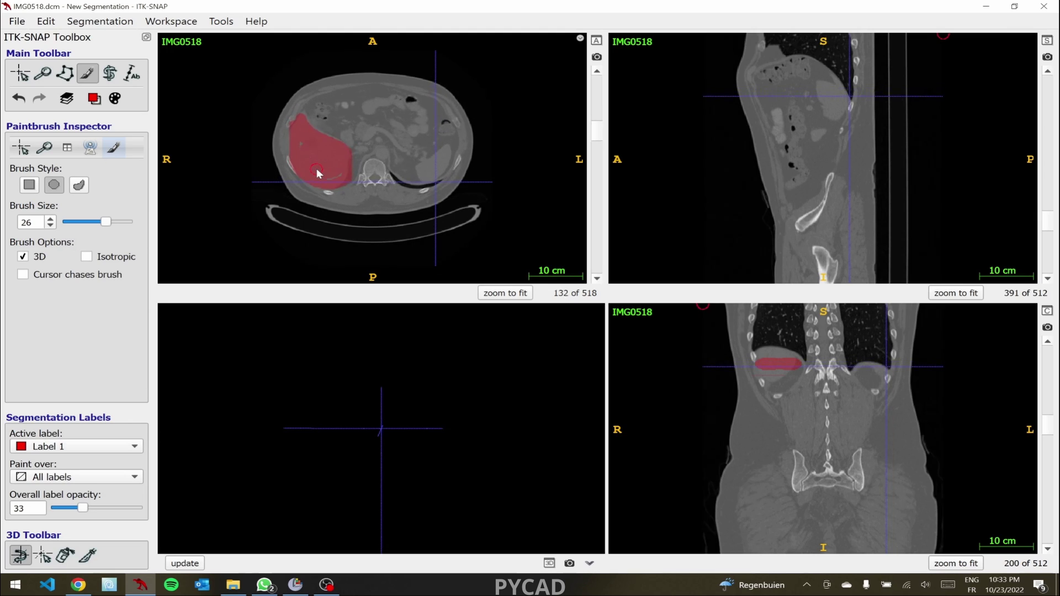
{"action": "scroll", "coordinate": [317, 172], "scroll_direction": "down", "scroll_amount": 20}
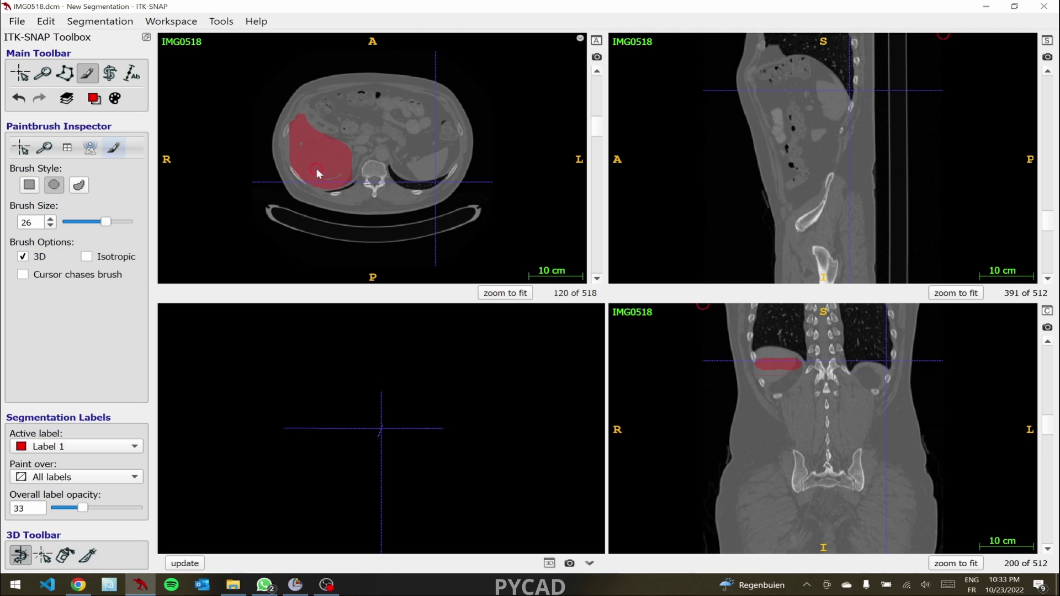
{"action": "scroll", "coordinate": [317, 172], "scroll_direction": "up", "scroll_amount": 20}
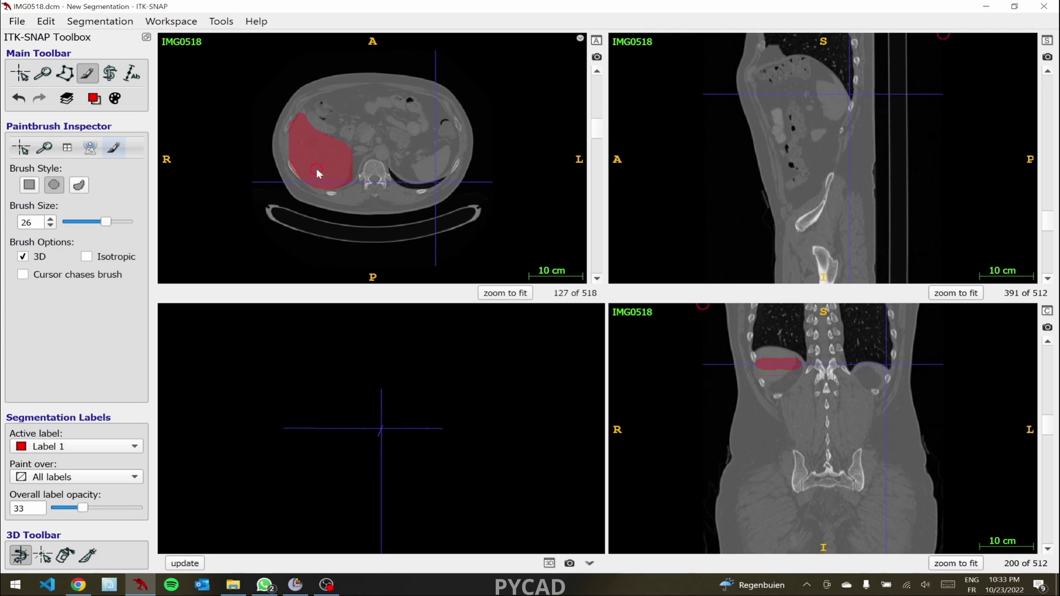
{"action": "scroll", "coordinate": [316, 167], "scroll_direction": "down", "scroll_amount": 16}
{"action": "scroll", "coordinate": [316, 168], "scroll_direction": "down", "scroll_amount": 4}
{"action": "left_click_drag", "start_coordinate": [317, 167], "coordinate": [298, 124]}
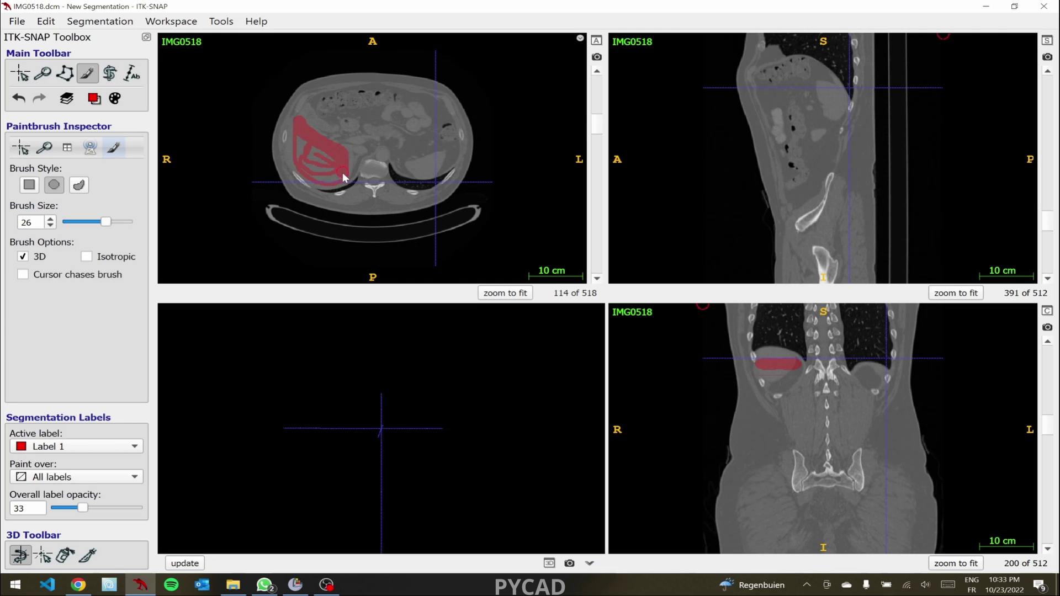
{"action": "mouse_move", "coordinate": [342, 174]}
{"action": "left_mouse_down"}
{"action": "mouse_move", "coordinate": [329, 182]}
{"action": "mouse_move", "coordinate": [307, 165]}
{"action": "left_mouse_up"}
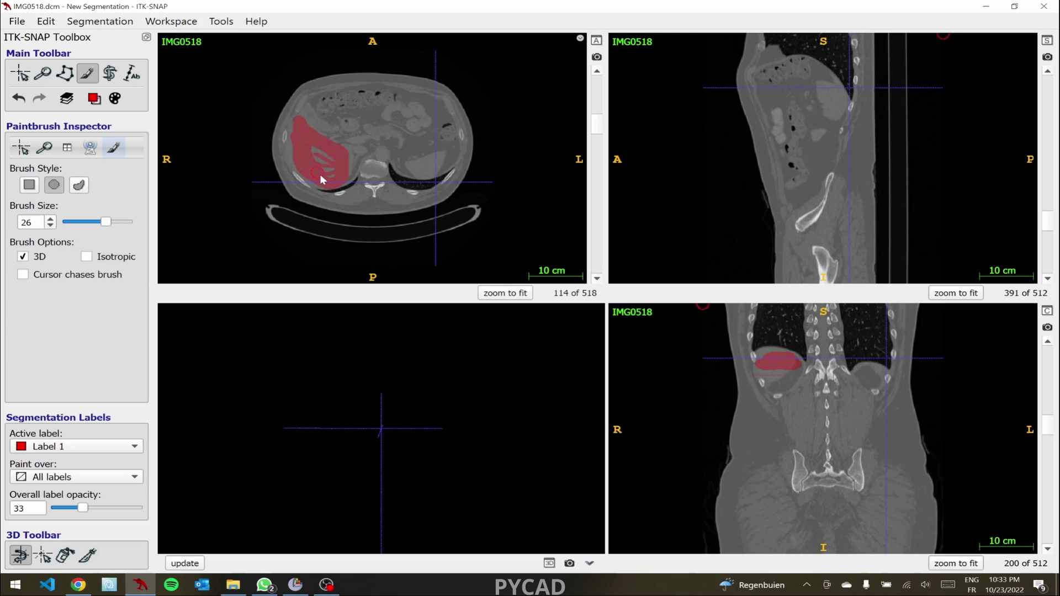
- Fill the unpainted parts of the liver on axial slice 137, then render the segmentation in the 3D view and rotate it
{"action": "scroll", "coordinate": [335, 161], "scroll_direction": "up", "scroll_amount": 5}
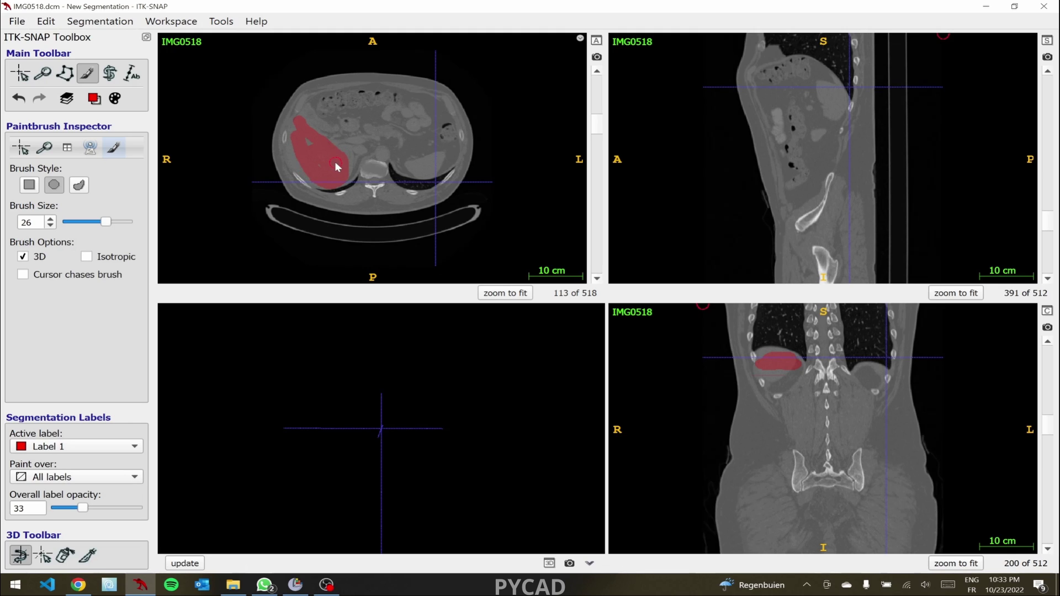
{"action": "scroll", "coordinate": [335, 161], "scroll_direction": "up", "scroll_amount": 18}
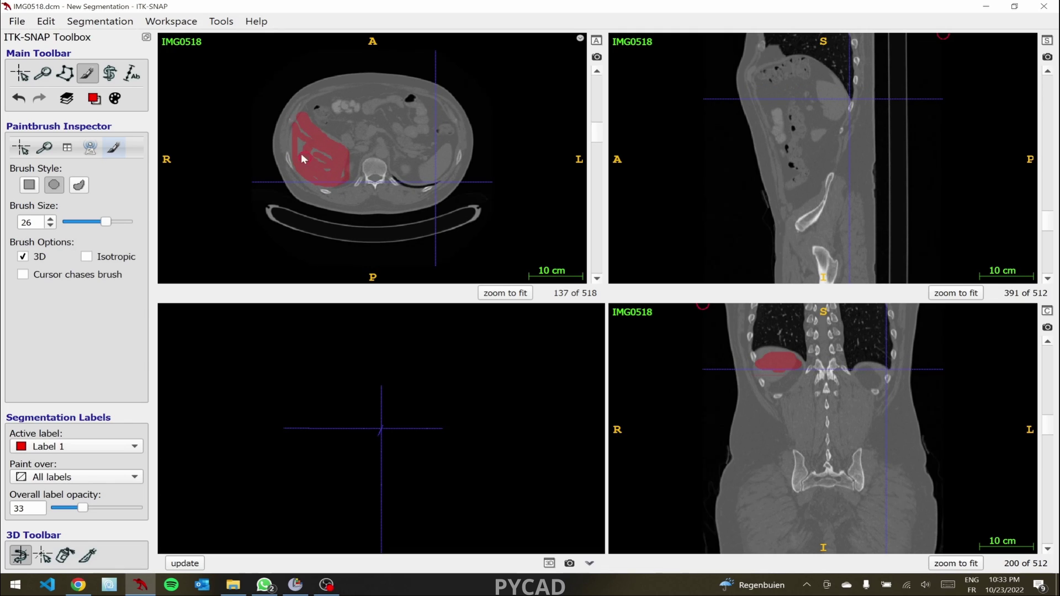
{"action": "left_click_drag", "start_coordinate": [303, 130], "coordinate": [330, 171]}
{"action": "scroll", "coordinate": [323, 175], "scroll_direction": "up", "scroll_amount": 4}
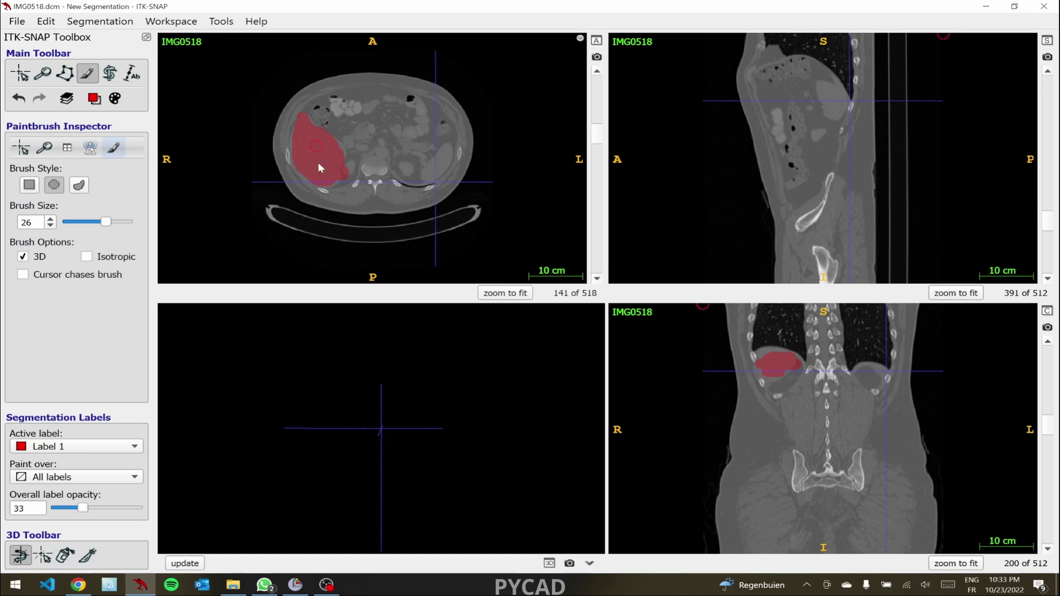
{"action": "left_click", "coordinate": [198, 563]}
{"action": "left_click_drag", "start_coordinate": [383, 432], "coordinate": [485, 469]}
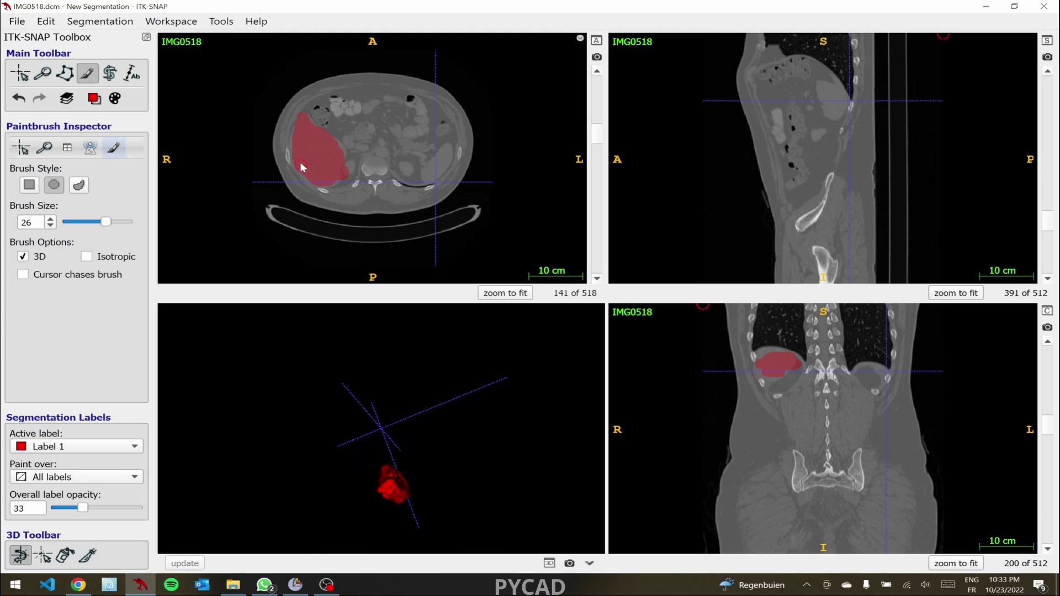
- Paint the liver as Label 1 on axial slice 151 and check the adjacent slices
{"action": "scroll", "coordinate": [305, 158], "scroll_direction": "up", "scroll_amount": 10}
{"action": "scroll", "coordinate": [307, 149], "scroll_direction": "down", "scroll_amount": 5}
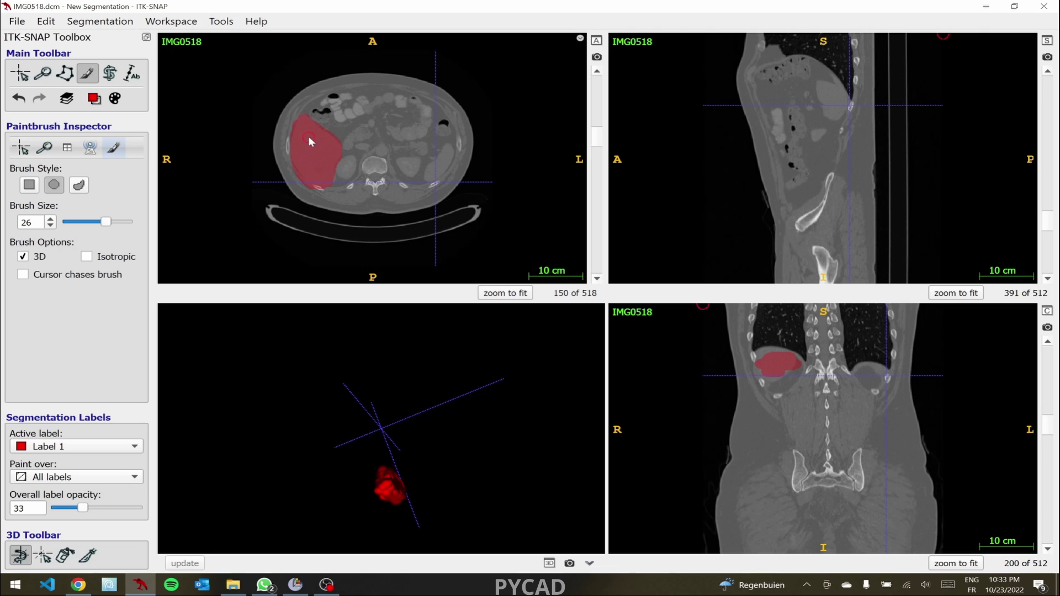
{"action": "scroll", "coordinate": [308, 133], "scroll_direction": "up", "scroll_amount": 5}
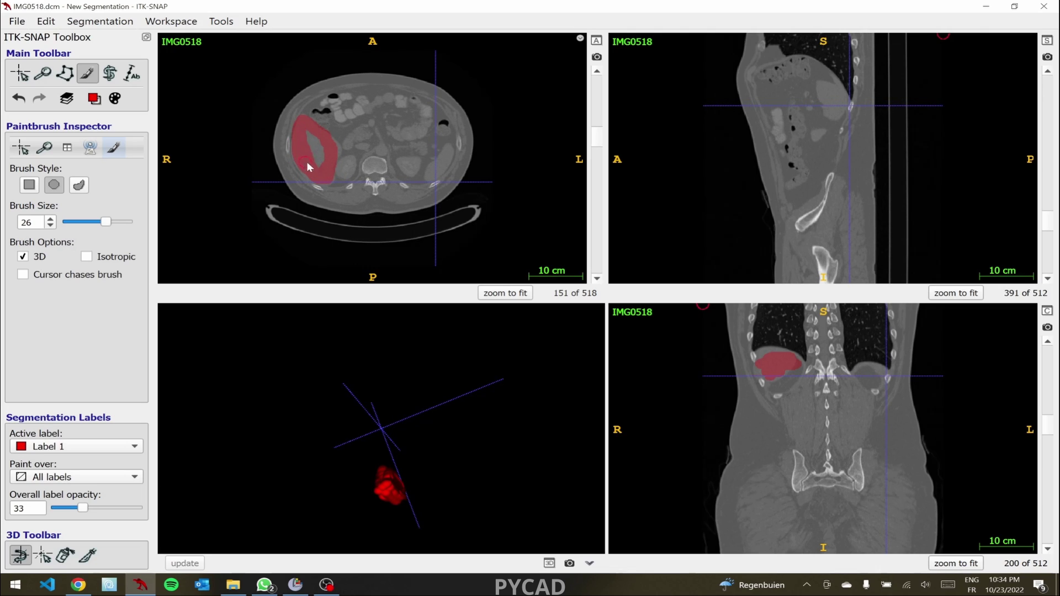
{"action": "scroll", "coordinate": [313, 159], "scroll_direction": "down", "scroll_amount": 1}
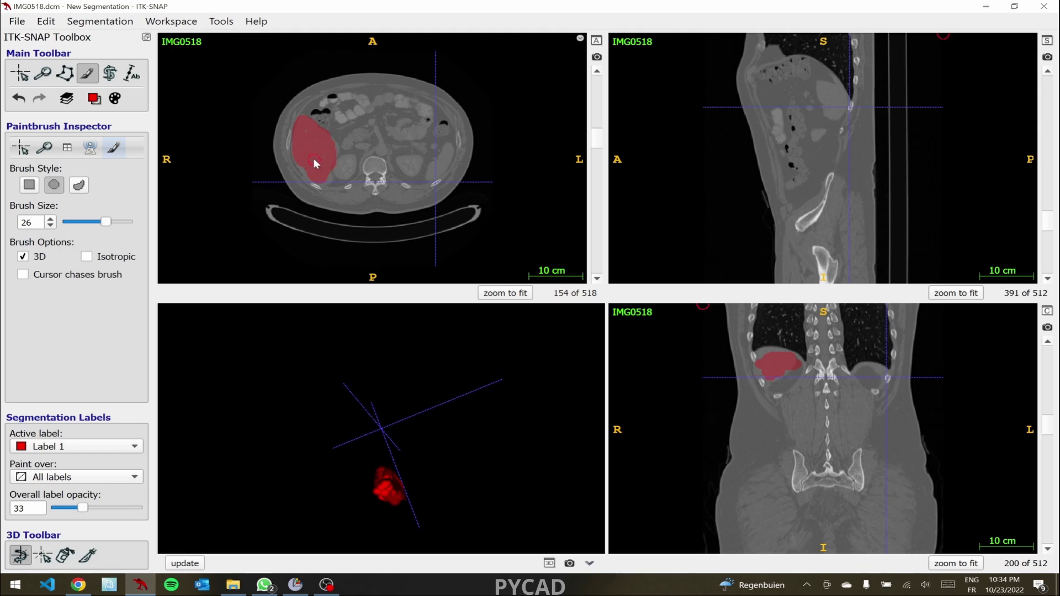
{"action": "scroll", "coordinate": [313, 158], "scroll_direction": "up", "scroll_amount": 1}
- Return to axial slice 132, update the 3D rendering of the segmentation, and rotate the model to inspect it
{"action": "scroll", "coordinate": [313, 158], "scroll_direction": "down", "scroll_amount": 19}
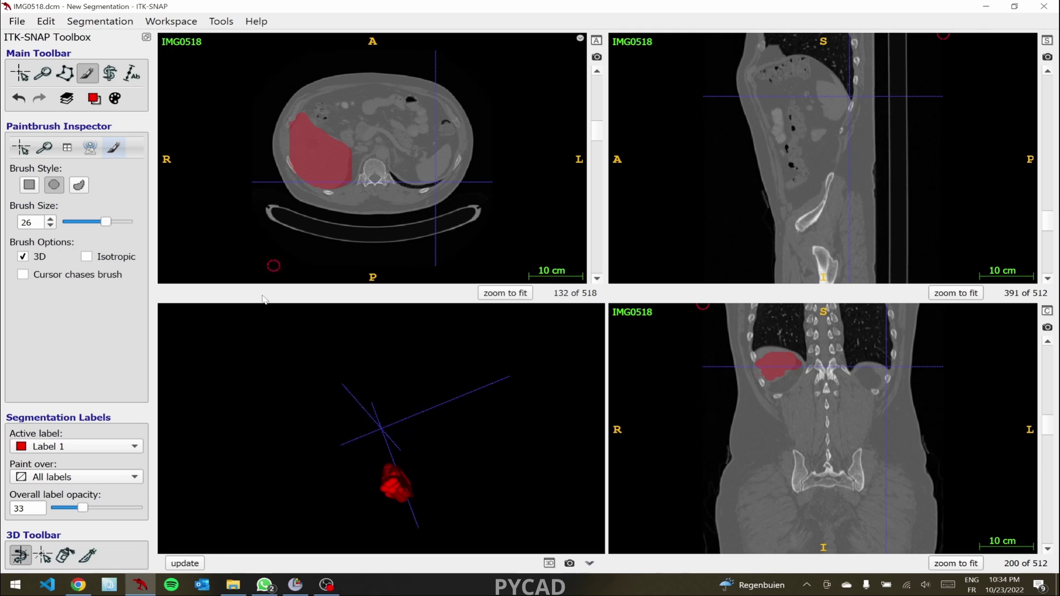
{"action": "left_click", "coordinate": [174, 564]}
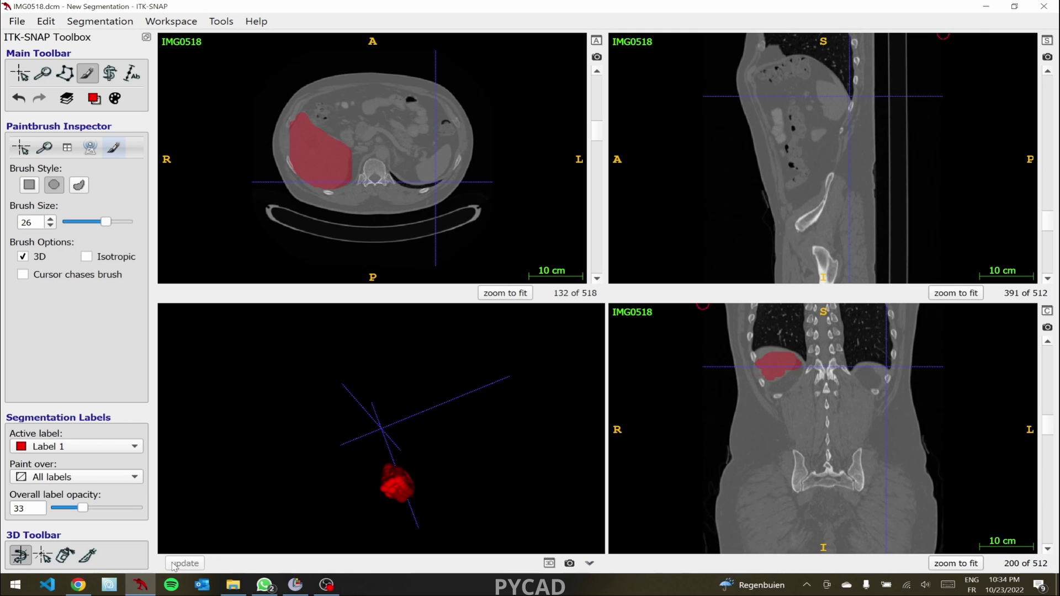
{"action": "left_click_drag", "start_coordinate": [393, 491], "coordinate": [372, 505]}
{"action": "mouse_move", "coordinate": [330, 439]}
{"action": "left_mouse_down"}
{"action": "mouse_move", "coordinate": [379, 452]}
{"action": "mouse_move", "coordinate": [445, 444]}
{"action": "mouse_move", "coordinate": [495, 483]}
{"action": "mouse_move", "coordinate": [326, 451]}
{"action": "left_mouse_up"}
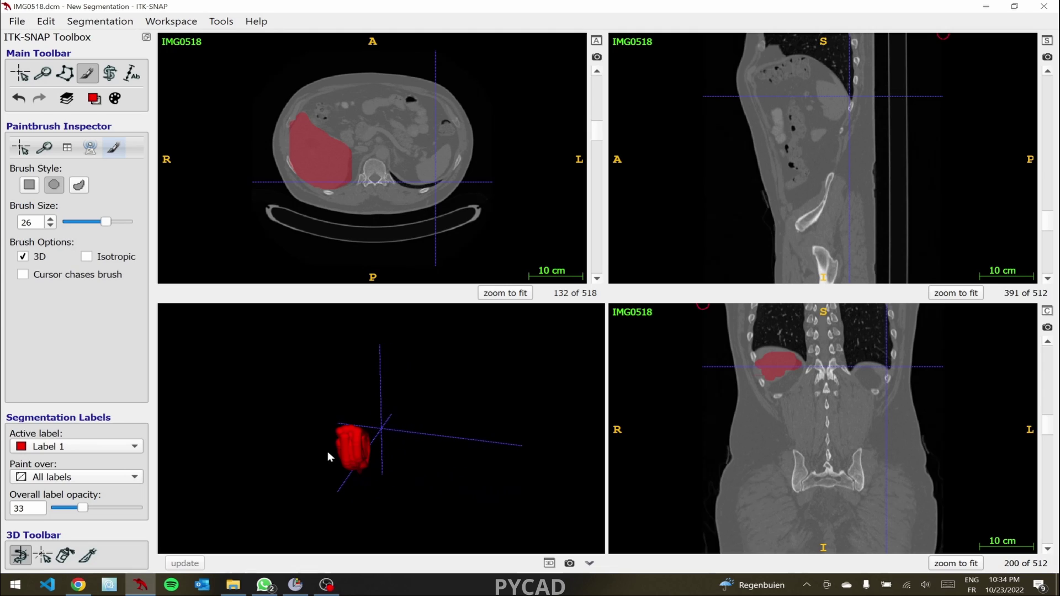
- Open the save dialog for the segmentation image and look through its available file formats
{"action": "left_click", "coordinate": [89, 24]}
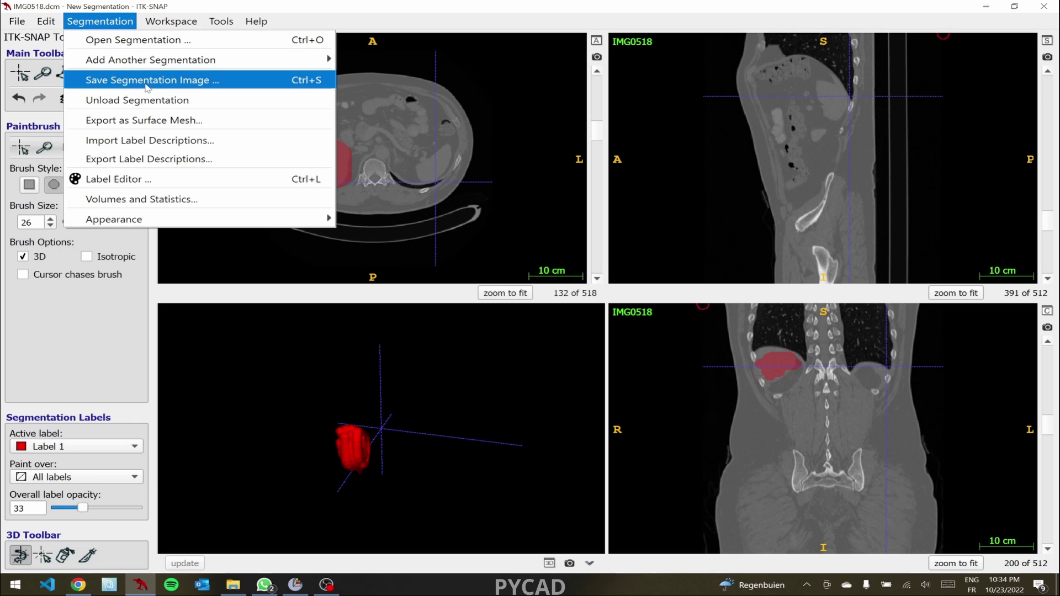
{"action": "left_click", "coordinate": [196, 82]}
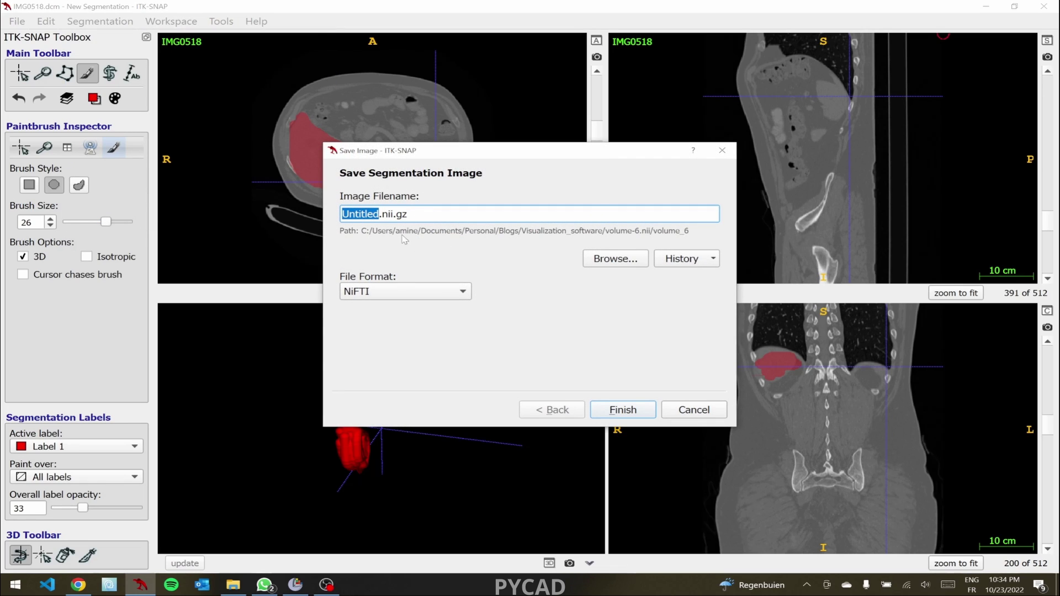
{"action": "left_click", "coordinate": [403, 291]}
{"action": "left_click", "coordinate": [539, 253]}
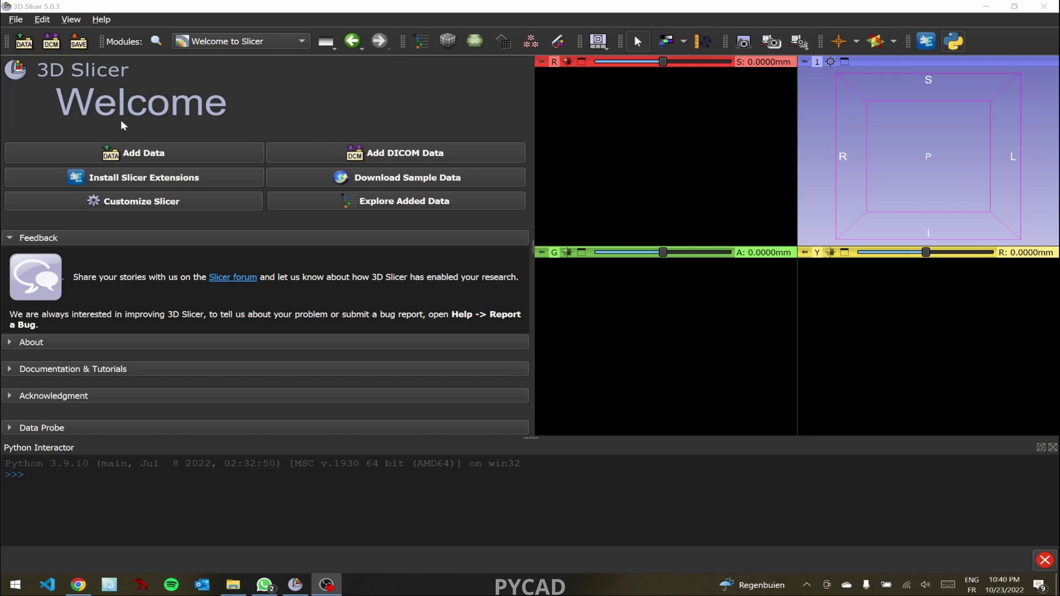
- Load volume-6.nii from the volume-6.nii folder in File Explorer into 3D Slicer as a Volume
{"action": "left_click", "coordinate": [241, 590]}
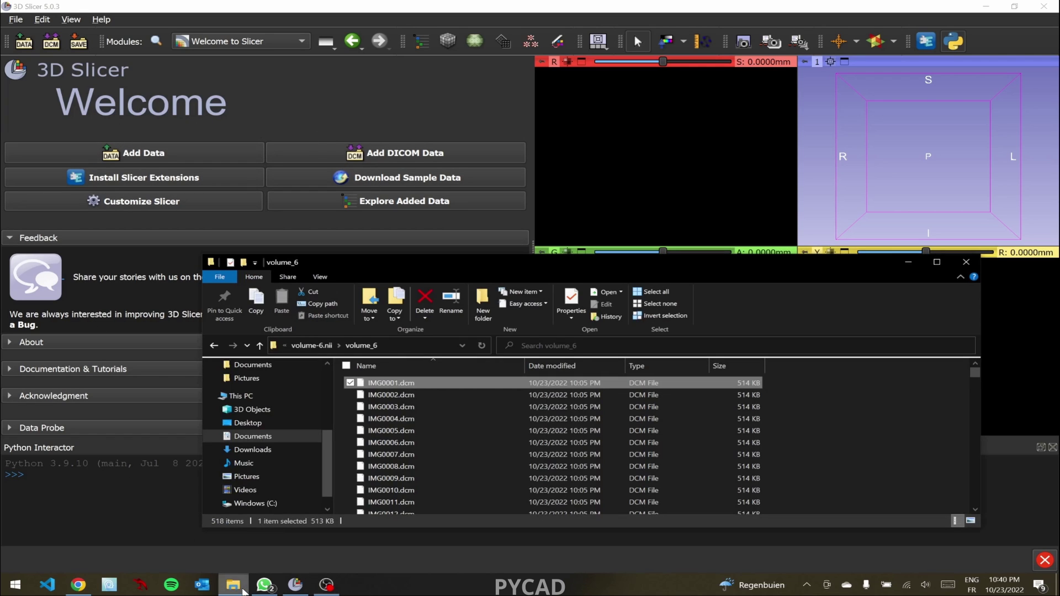
{"action": "left_click", "coordinate": [311, 345]}
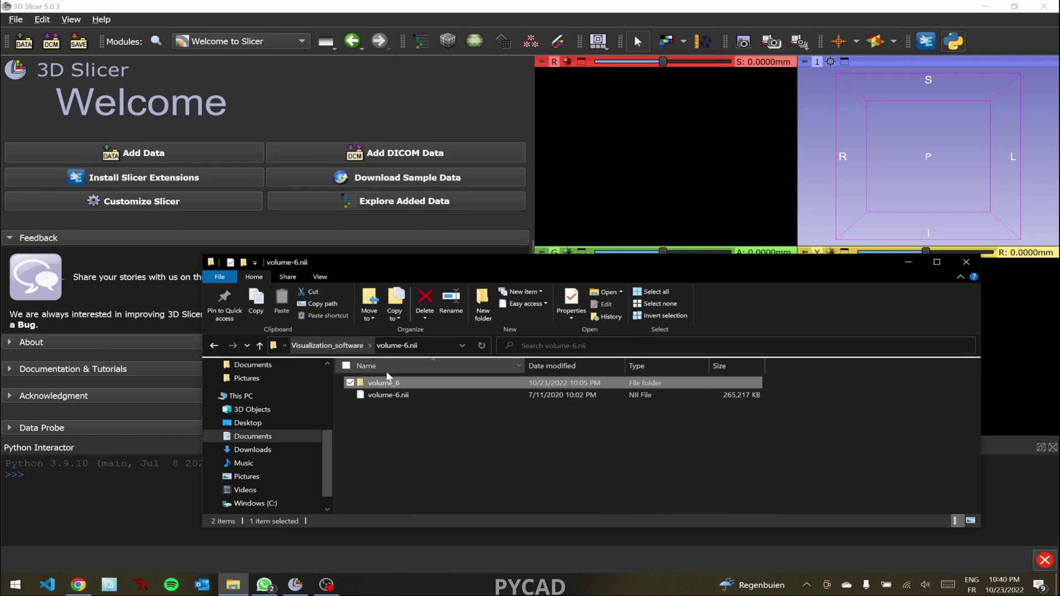
{"action": "left_click", "coordinate": [414, 396]}
{"action": "left_click_drag", "start_coordinate": [410, 397], "coordinate": [552, 221]}
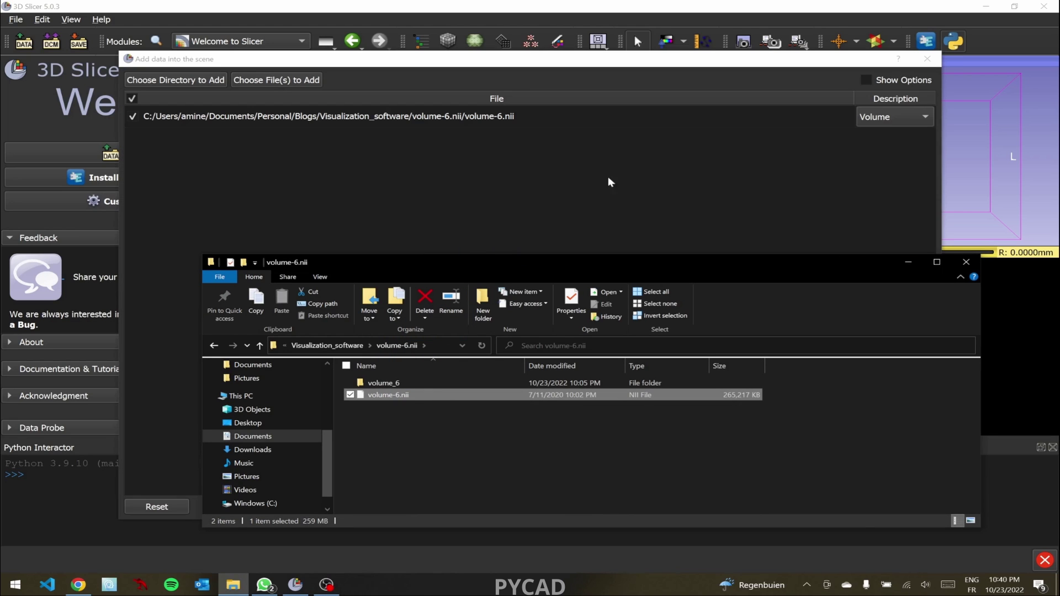
{"action": "left_click", "coordinate": [815, 506]}
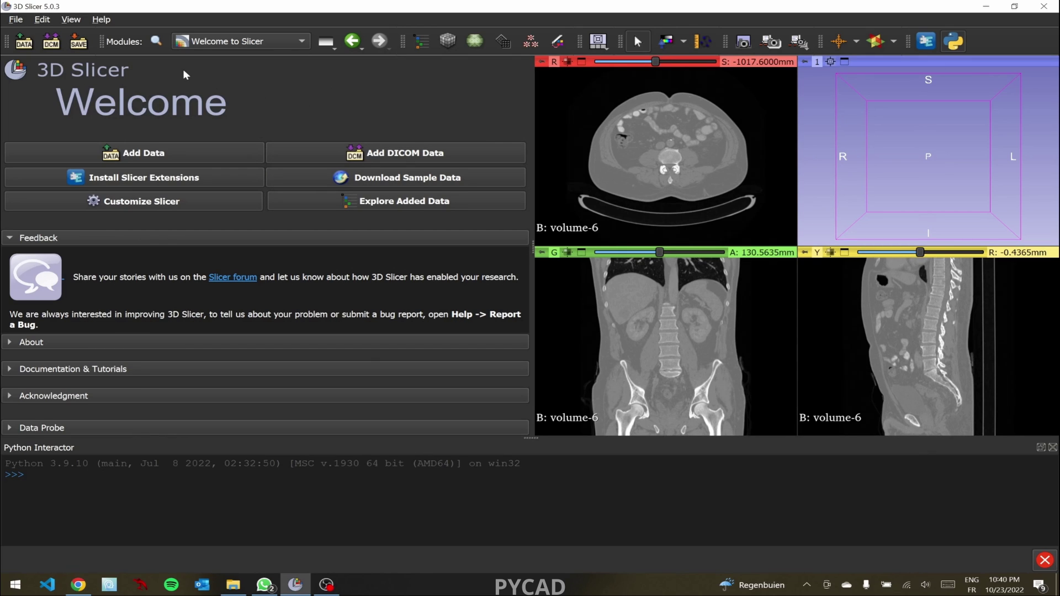
- Switch to the Create a DICOM Series module and set volume-6 as the input volume
{"action": "left_click", "coordinate": [156, 41]}
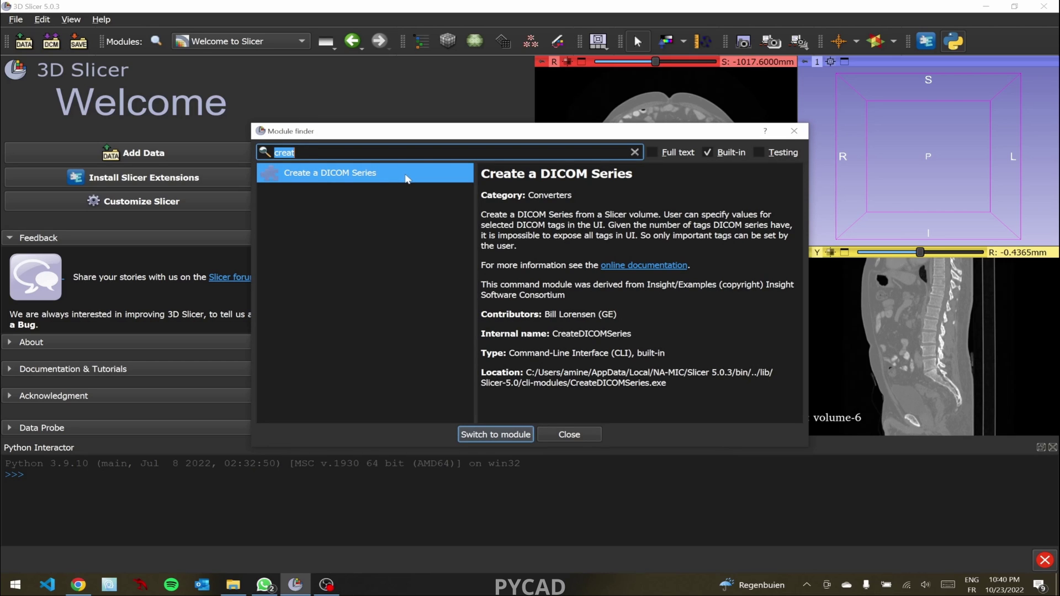
{"action": "double_click", "coordinate": [340, 175]}
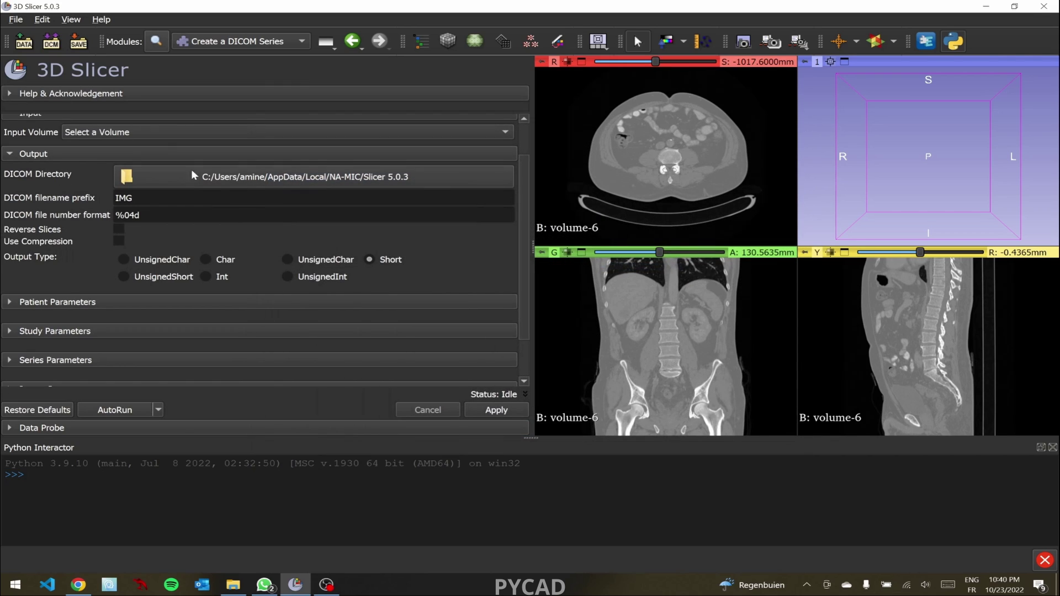
{"action": "left_click", "coordinate": [130, 135]}
{"action": "left_click", "coordinate": [116, 144]}
- Look at the output folder selection for the DICOM directory, cancel it, and highlight the DICOM filename prefix
{"action": "left_click", "coordinate": [363, 178]}
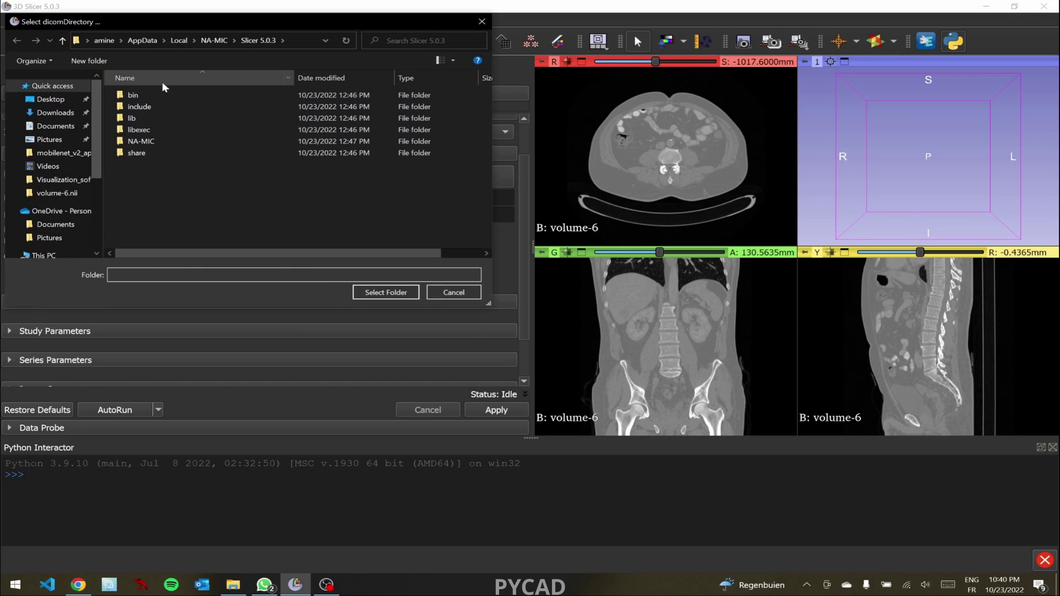
{"action": "left_click", "coordinate": [446, 292]}
{"action": "left_click_drag", "start_coordinate": [145, 199], "coordinate": [95, 200]}
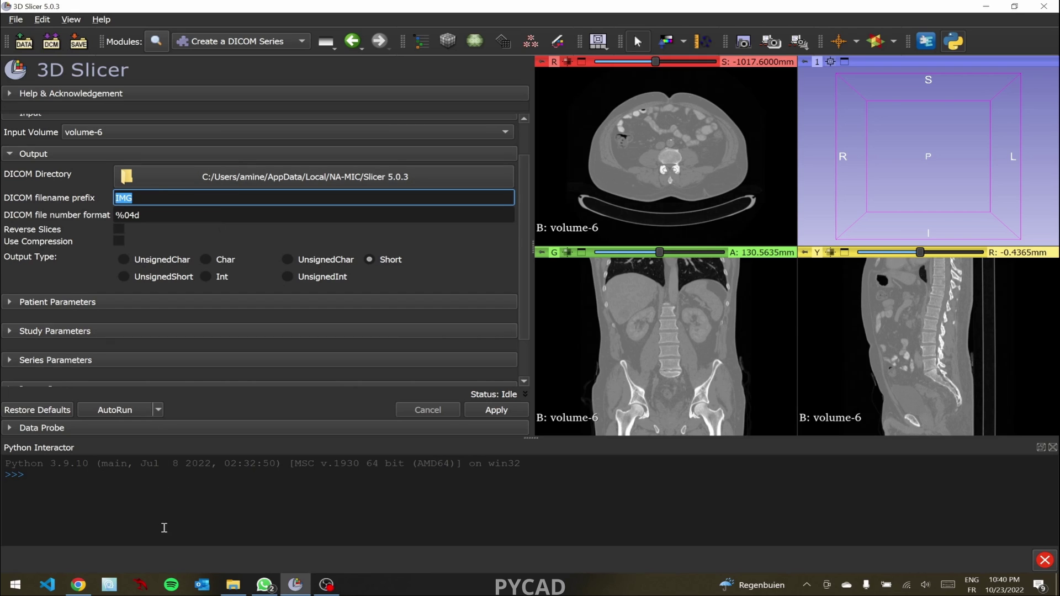
- View the DICOM files in the volume_6 folder in File Explorer, then return to 3D Slicer
{"action": "left_click", "coordinate": [233, 585]}
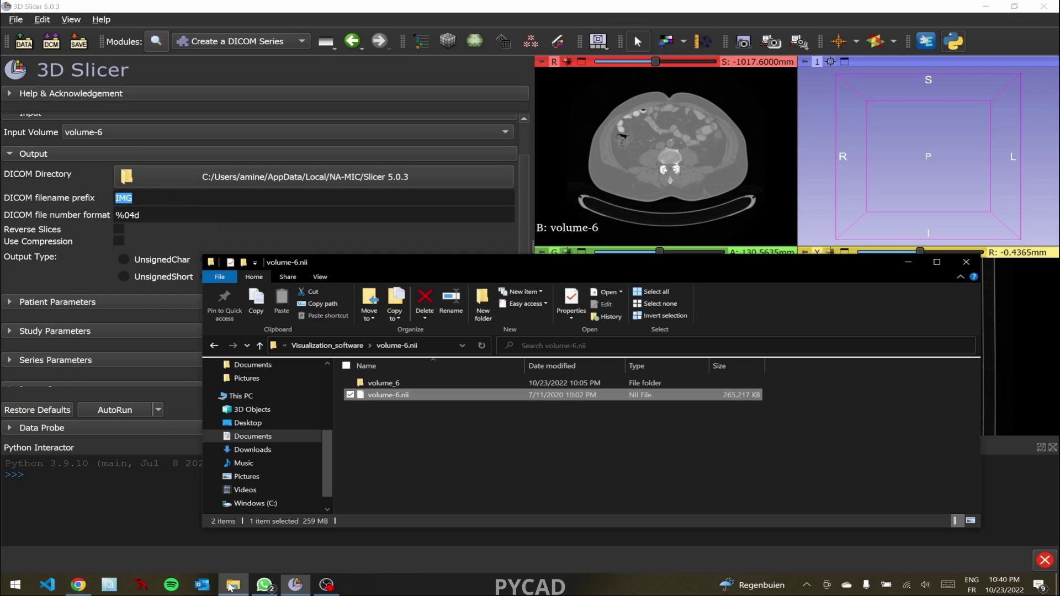
{"action": "double_click", "coordinate": [384, 384]}
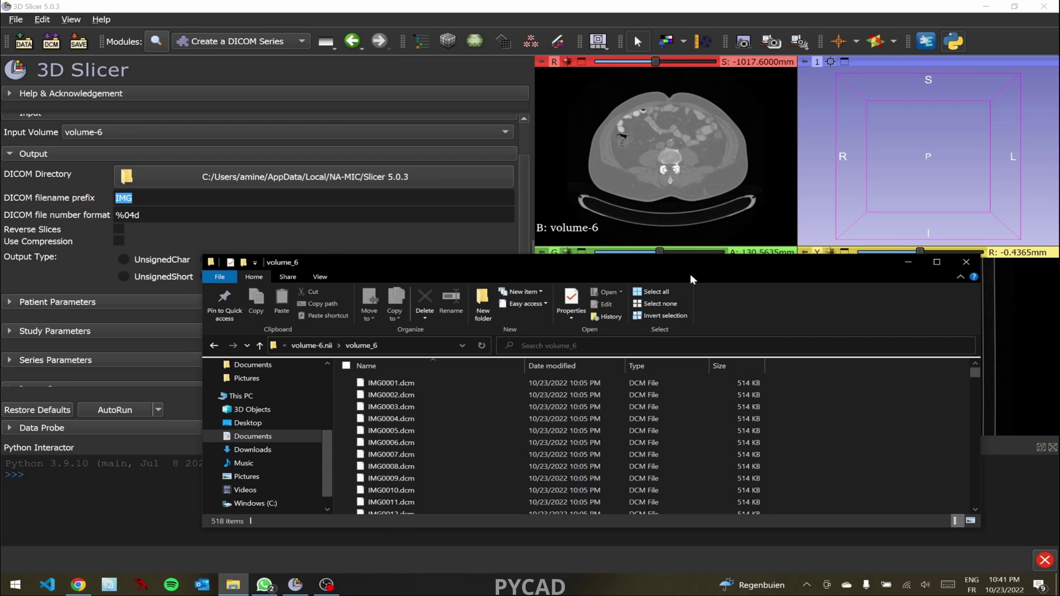
{"action": "left_click", "coordinate": [905, 266]}
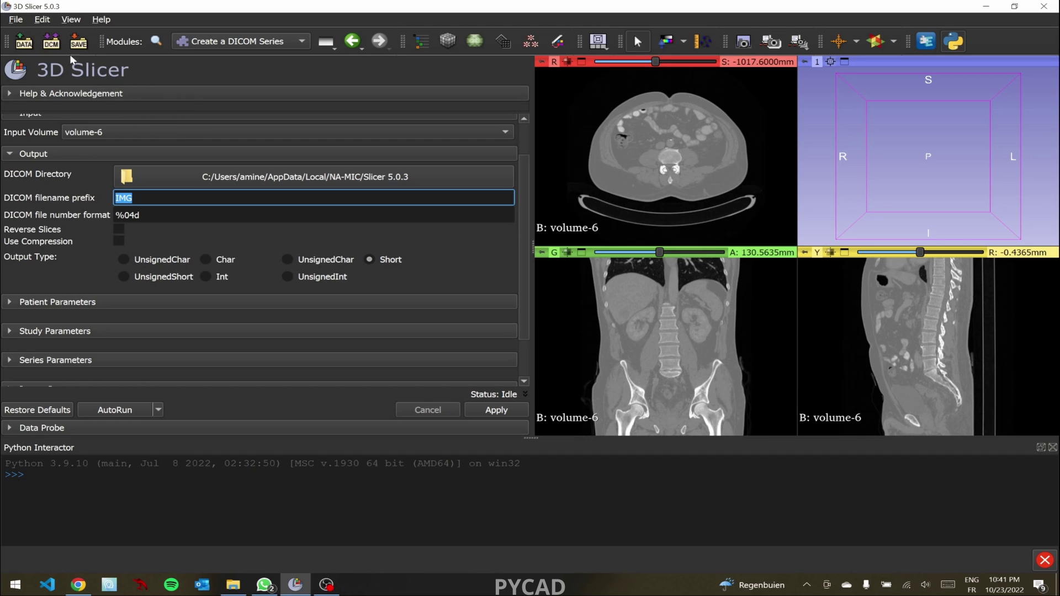
- Close the current scene and switch to the Welcome to Slicer module
{"action": "left_click", "coordinate": [15, 20]}
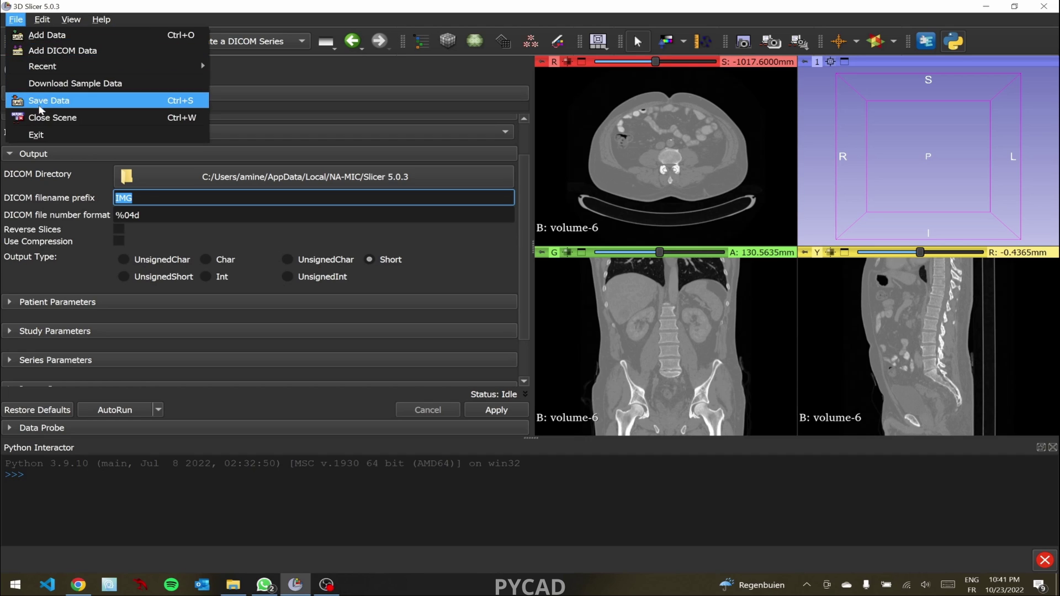
{"action": "left_click", "coordinate": [77, 115]}
{"action": "left_click", "coordinate": [192, 42]}
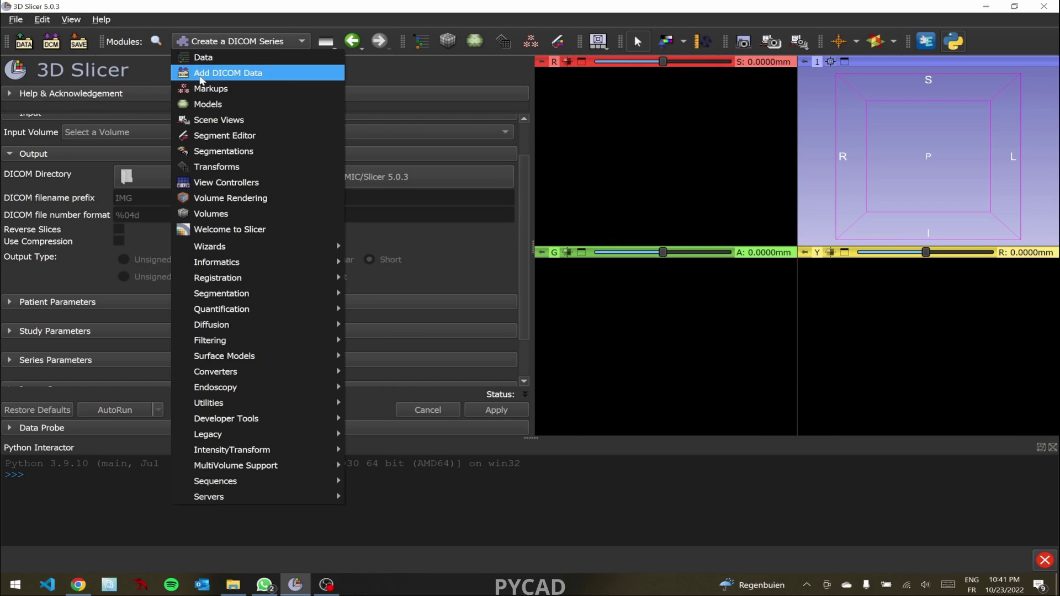
{"action": "left_click", "coordinate": [227, 209]}
{"action": "left_click", "coordinate": [220, 43]}
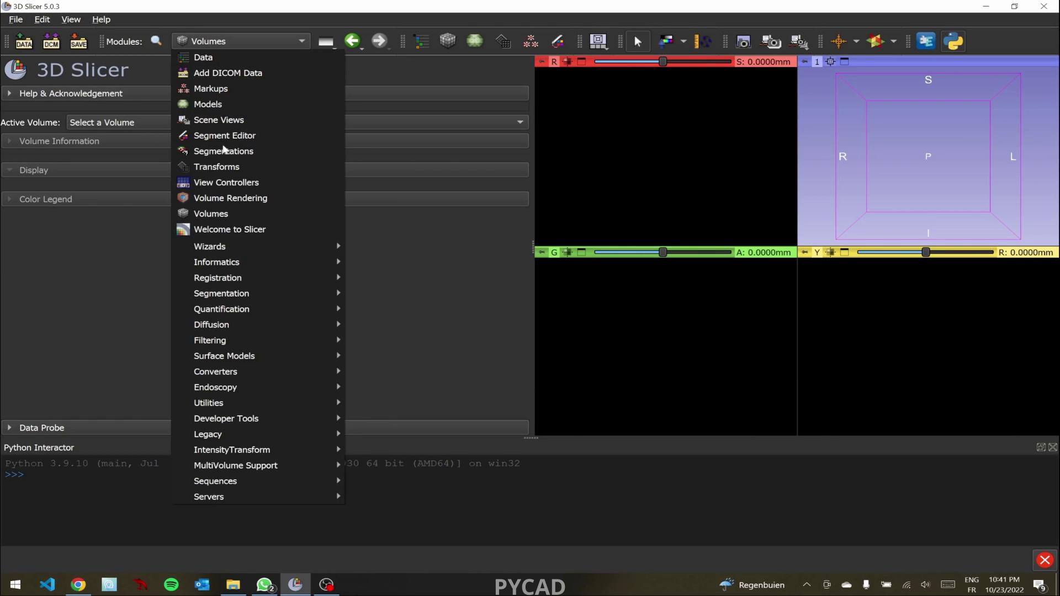
{"action": "left_click", "coordinate": [235, 228]}
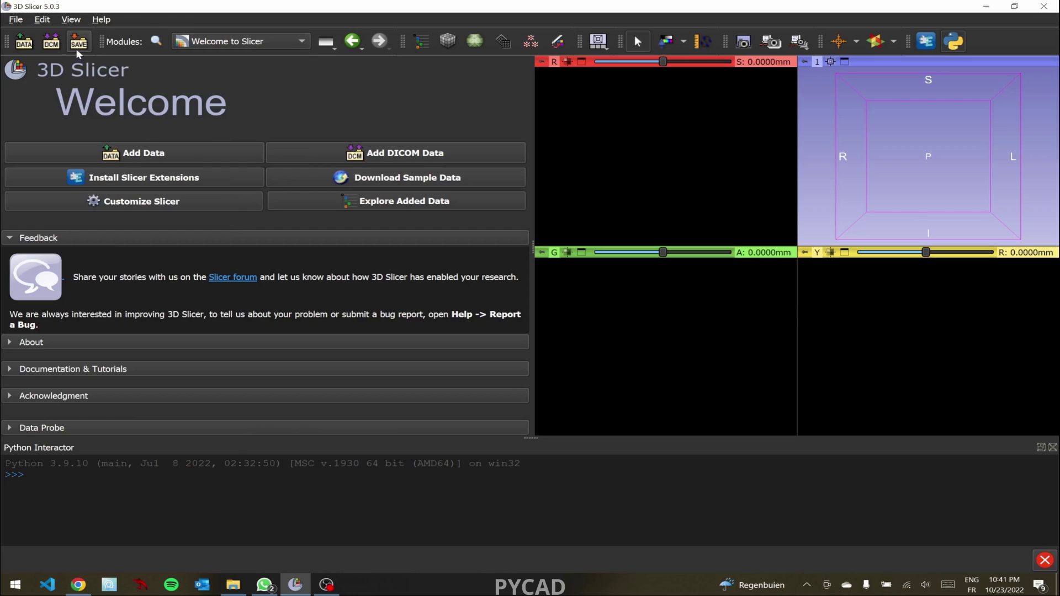
- Add the DICOM folder Documents/Personal/Blogs/Visualization_software/volume-6.nii/volume_6 to the scene and browse its axial slices to S: -1673.6 mm
{"action": "left_click", "coordinate": [24, 47]}
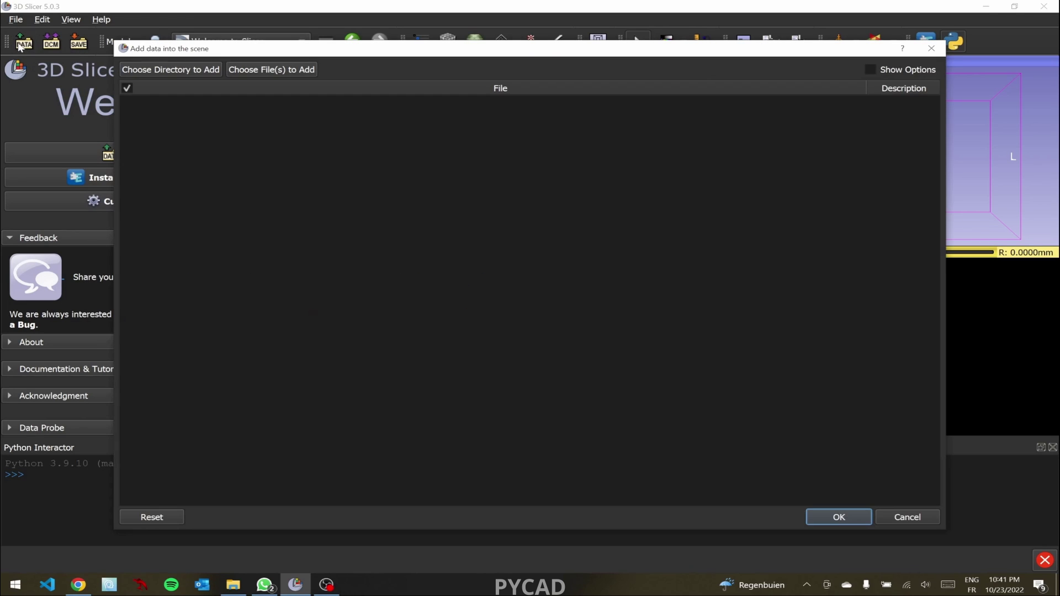
{"action": "left_click", "coordinate": [165, 69]}
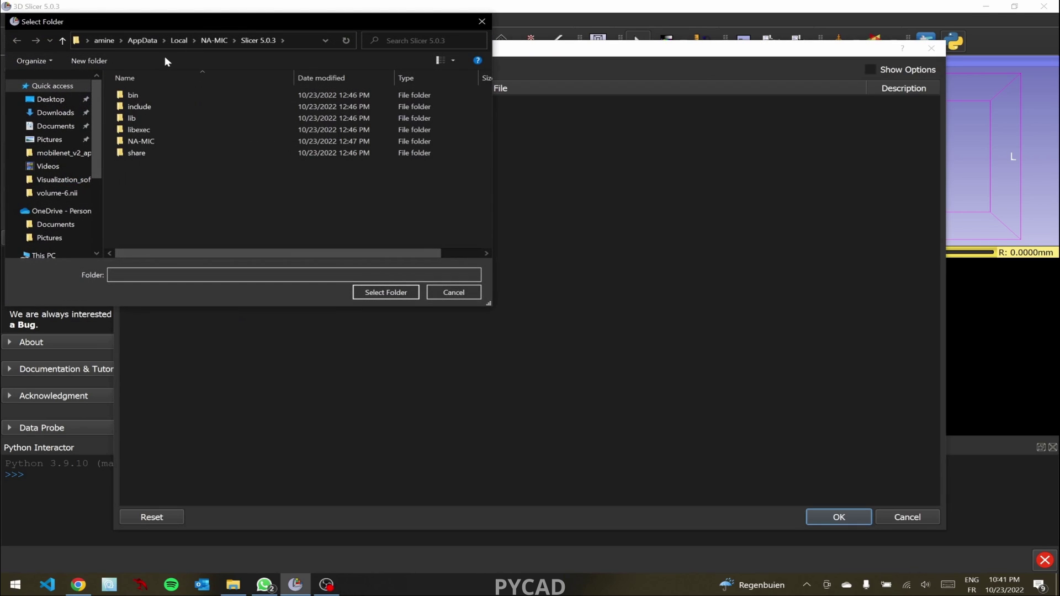
{"action": "left_click", "coordinate": [64, 130]}
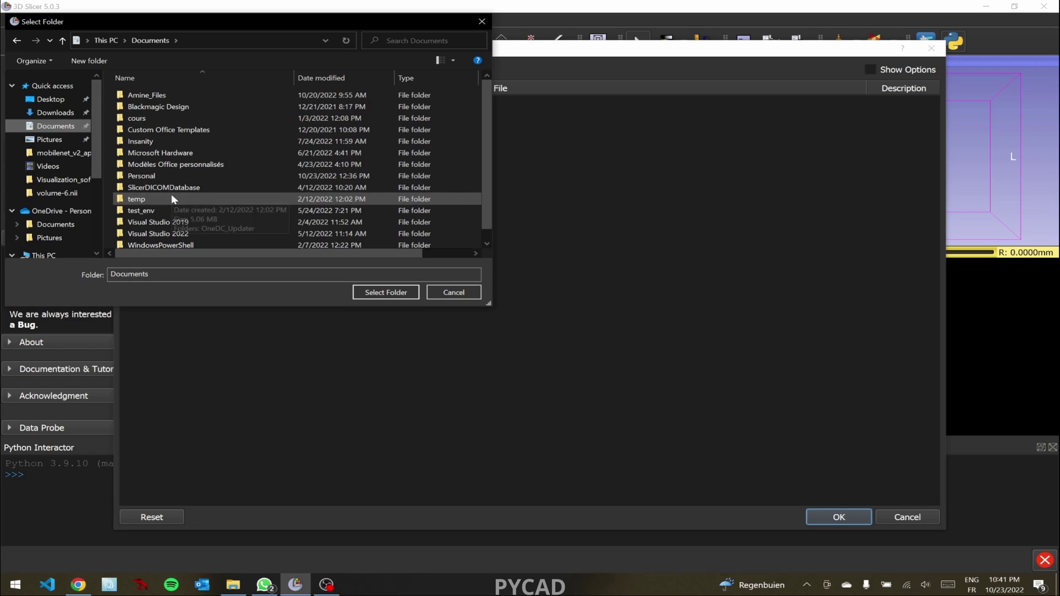
{"action": "double_click", "coordinate": [171, 175]}
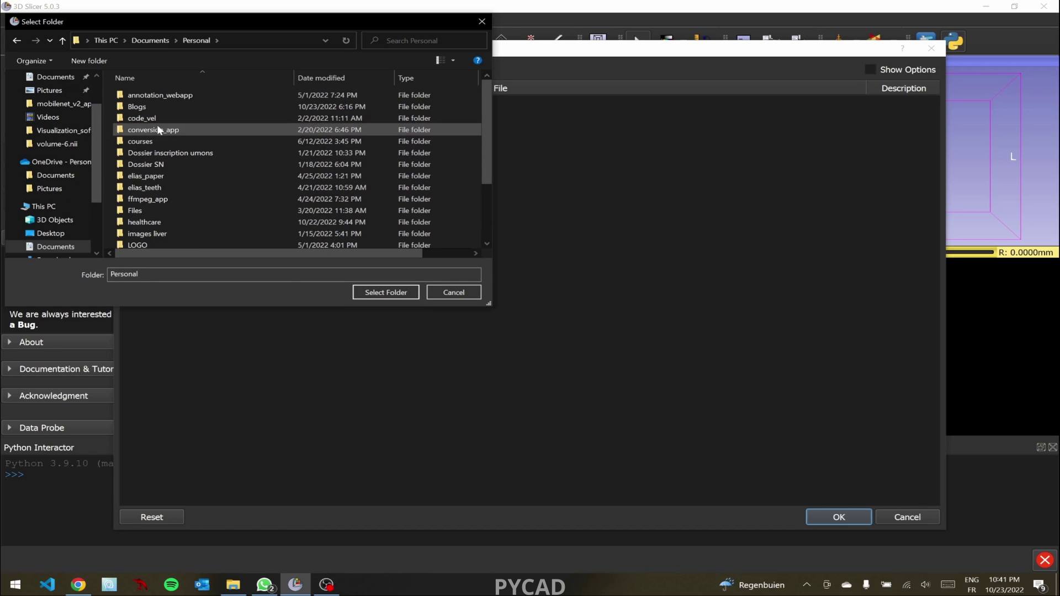
{"action": "left_click", "coordinate": [155, 109]}
{"action": "double_click", "coordinate": [155, 107]}
{"action": "double_click", "coordinate": [157, 97]}
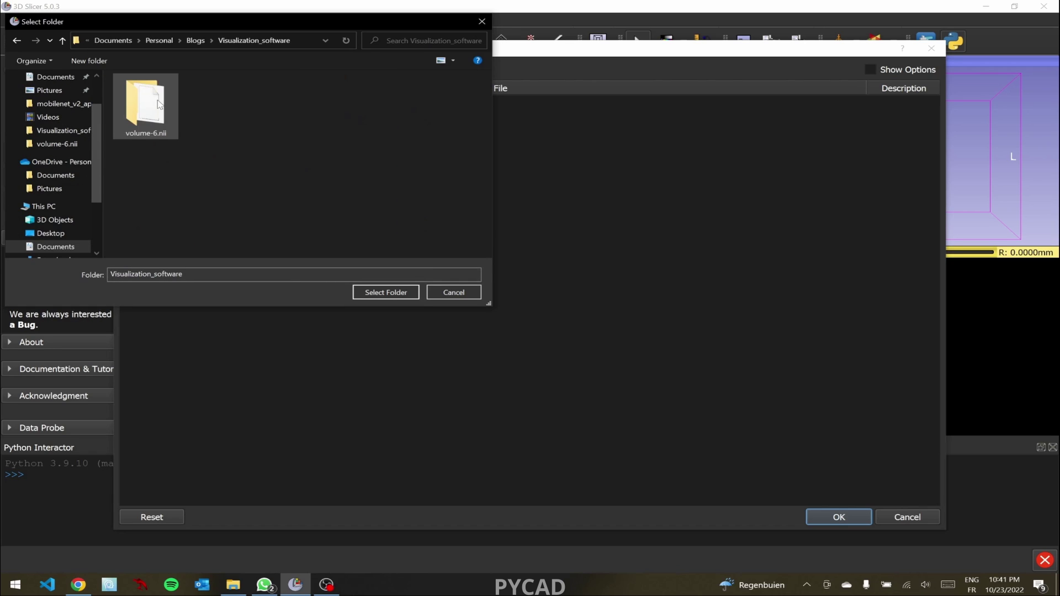
{"action": "double_click", "coordinate": [147, 105]}
{"action": "double_click", "coordinate": [139, 96]}
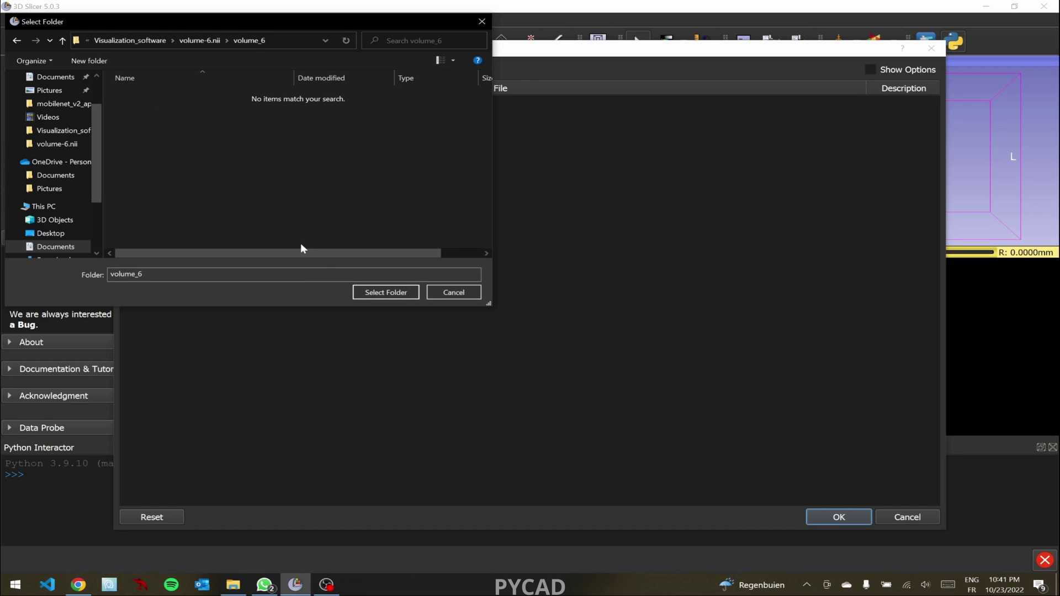
{"action": "left_click", "coordinate": [377, 293]}
{"action": "left_click", "coordinate": [836, 516]}
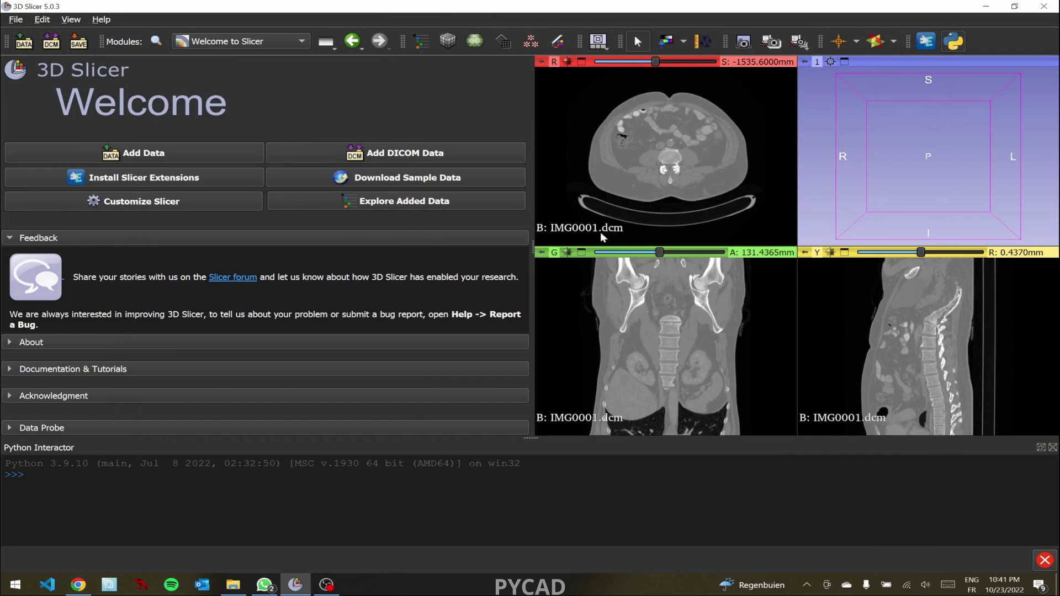
{"action": "left_click_drag", "start_coordinate": [655, 62], "coordinate": [622, 68]}
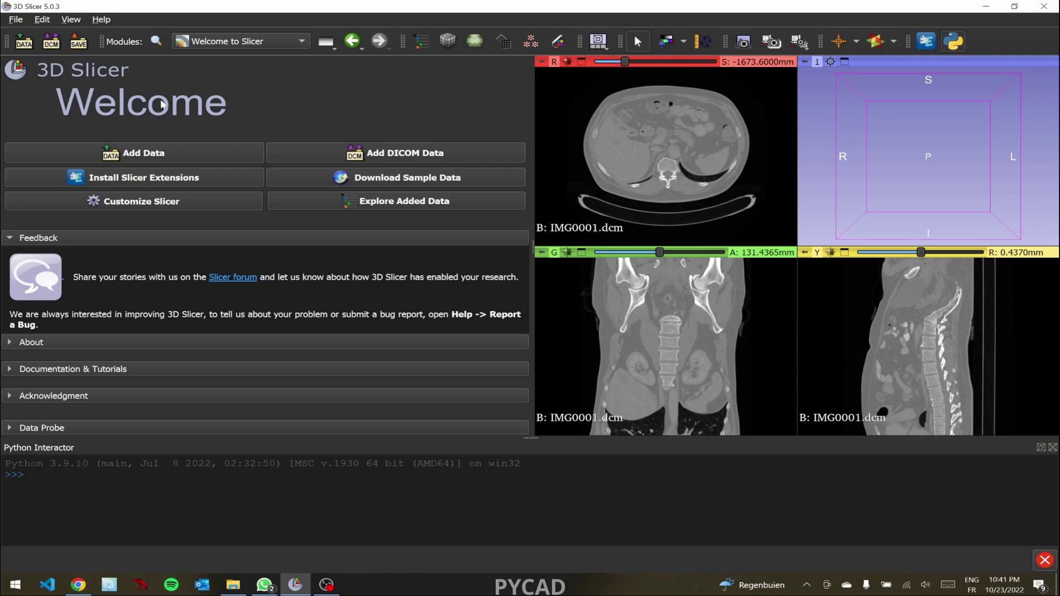
- Prepare to save only the loaded image volume, naming it volume_6 with the NIfTI (.nii.gz) format
{"action": "left_click", "coordinate": [80, 48]}
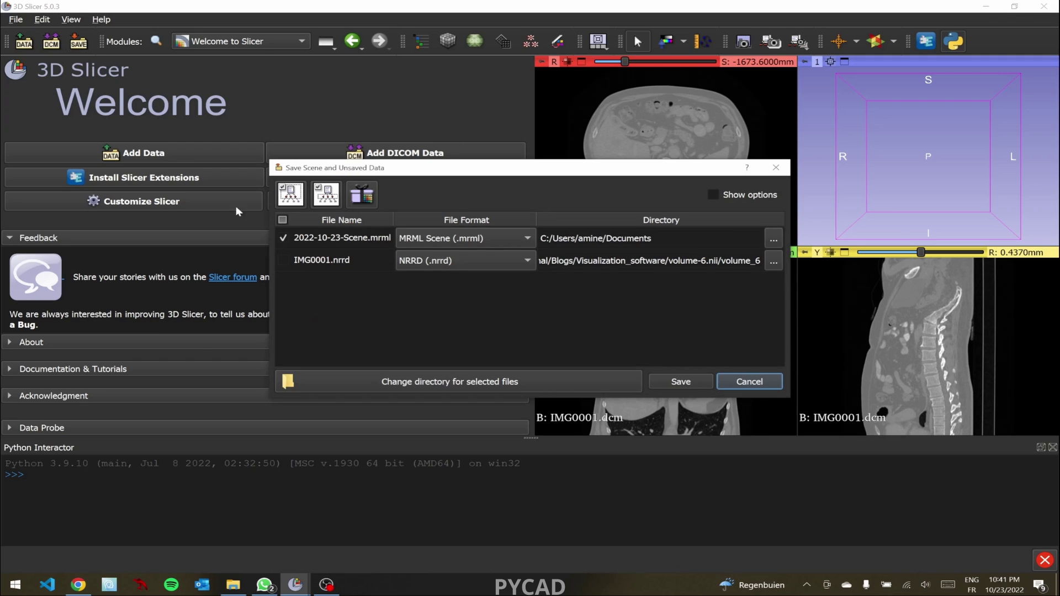
{"action": "left_click", "coordinate": [283, 260]}
{"action": "double_click", "coordinate": [322, 261]}
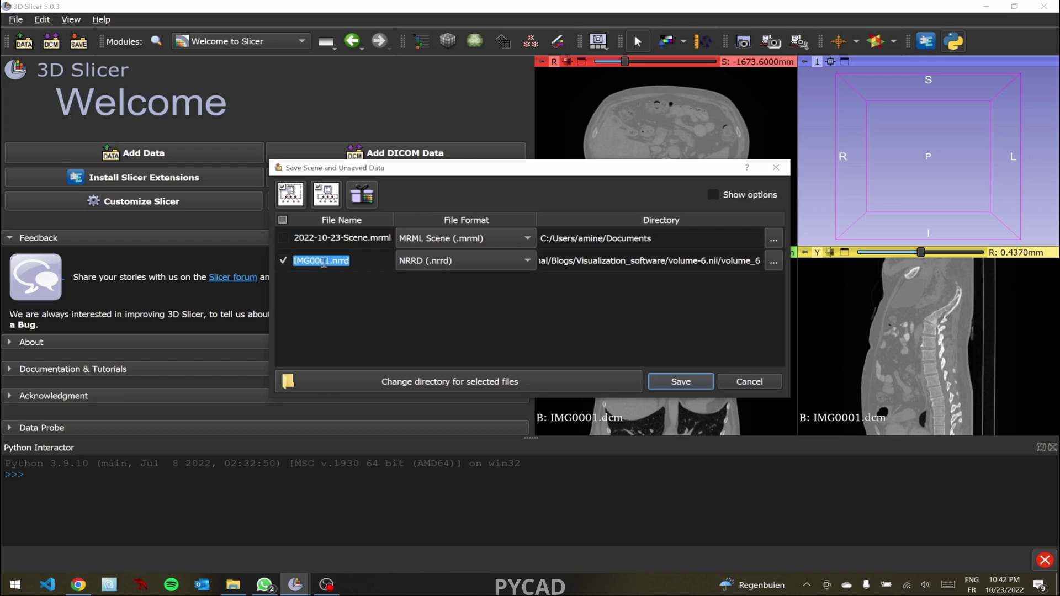
{"action": "key", "text": "BackSpace"}
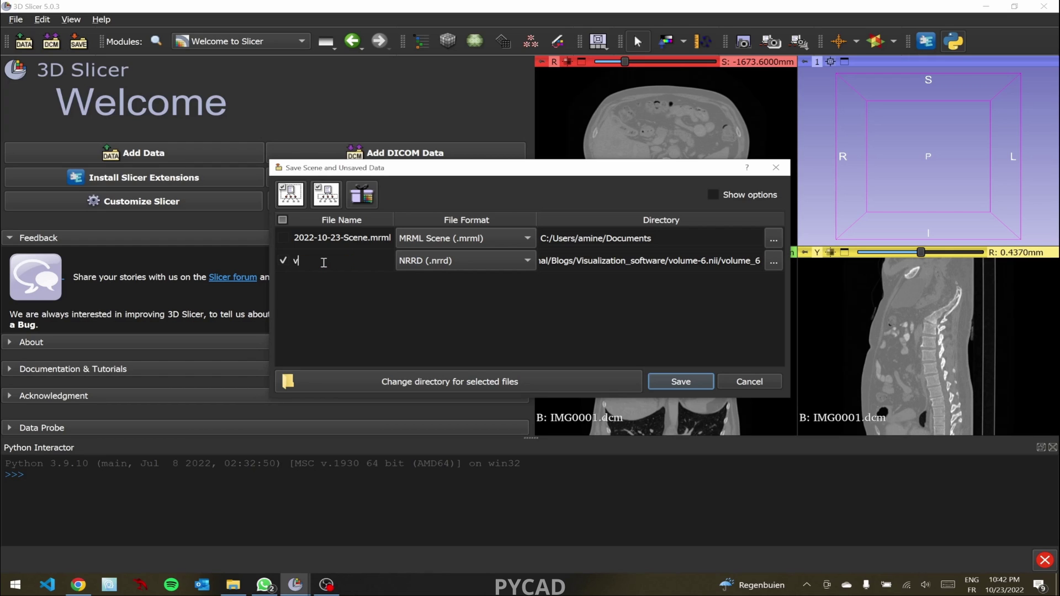
{"action": "type", "text": "volume_6"}
{"action": "left_click", "coordinate": [457, 265]}
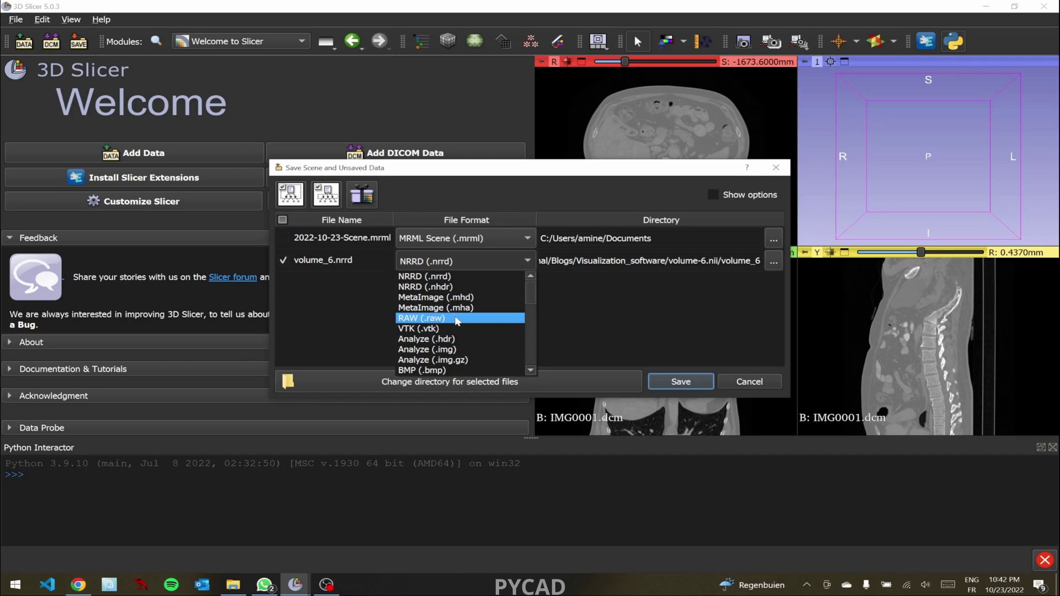
{"action": "scroll", "coordinate": [457, 322], "scroll_direction": "down", "scroll_amount": 5}
{"action": "scroll", "coordinate": [457, 321], "scroll_direction": "down", "scroll_amount": 5}
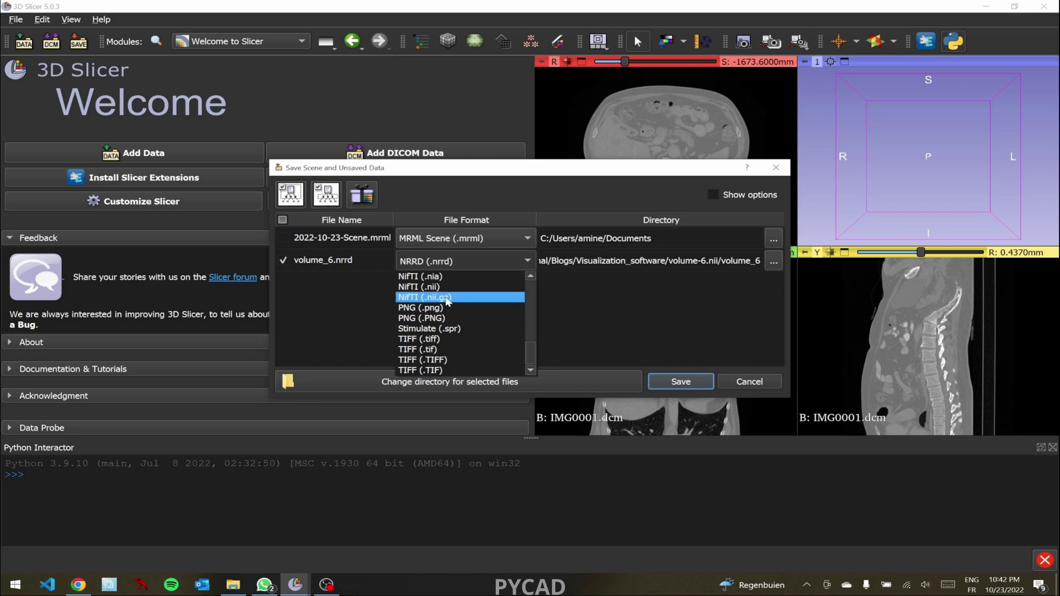
{"action": "left_click", "coordinate": [462, 299]}
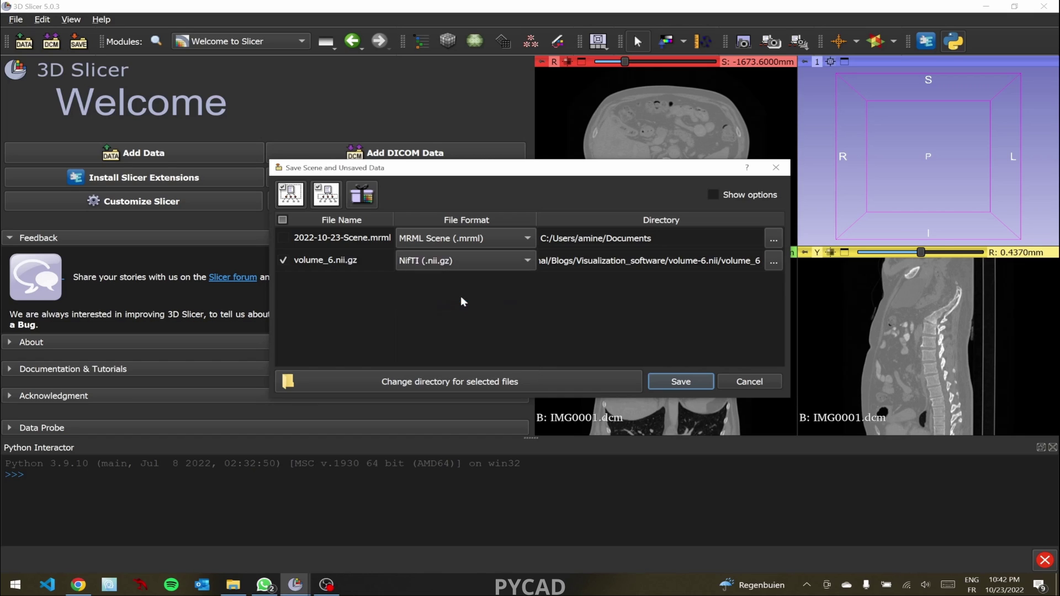
- Look at the directory selection for the volume's save location, and cancel both the selection and the save
{"action": "left_click", "coordinate": [773, 261]}
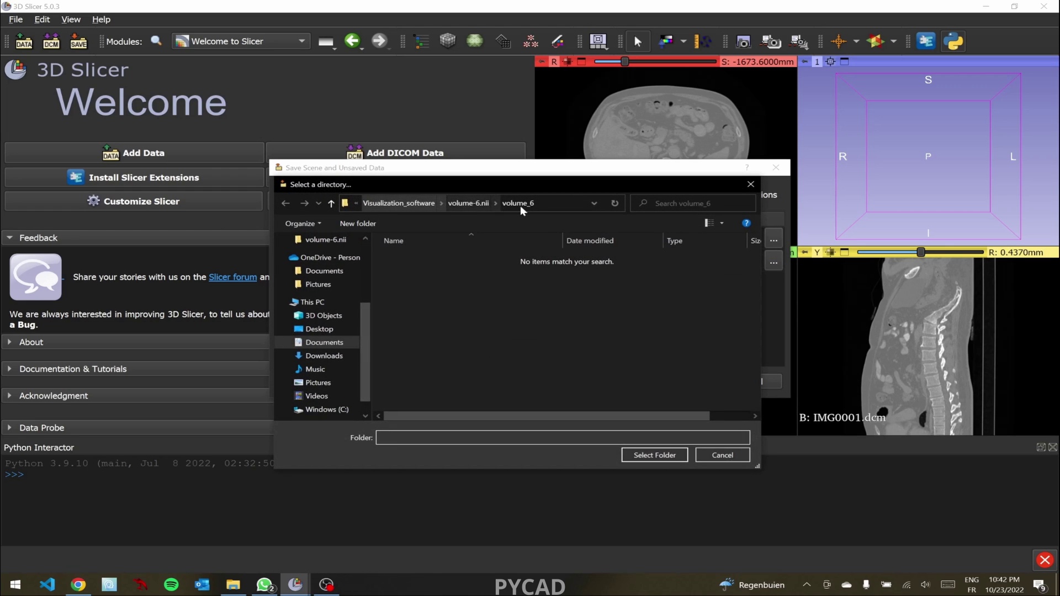
{"action": "left_click", "coordinate": [715, 457]}
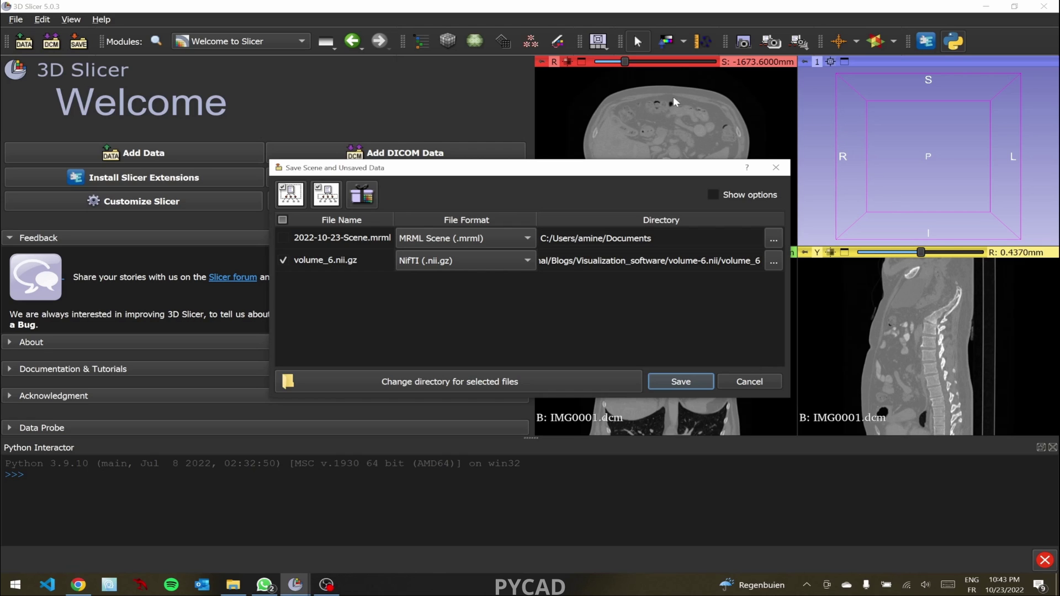
{"action": "left_click", "coordinate": [759, 386]}
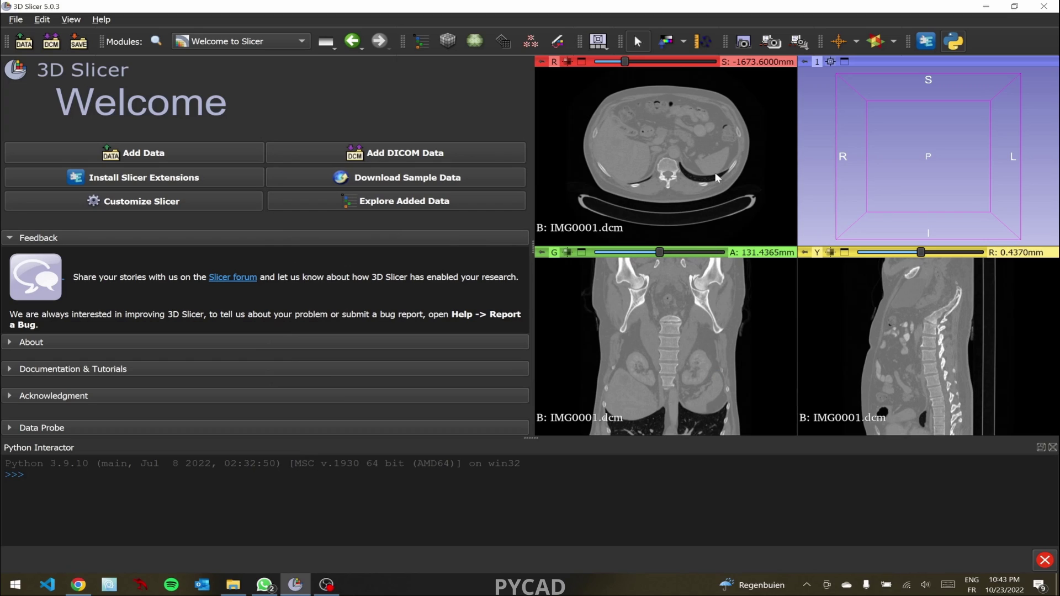